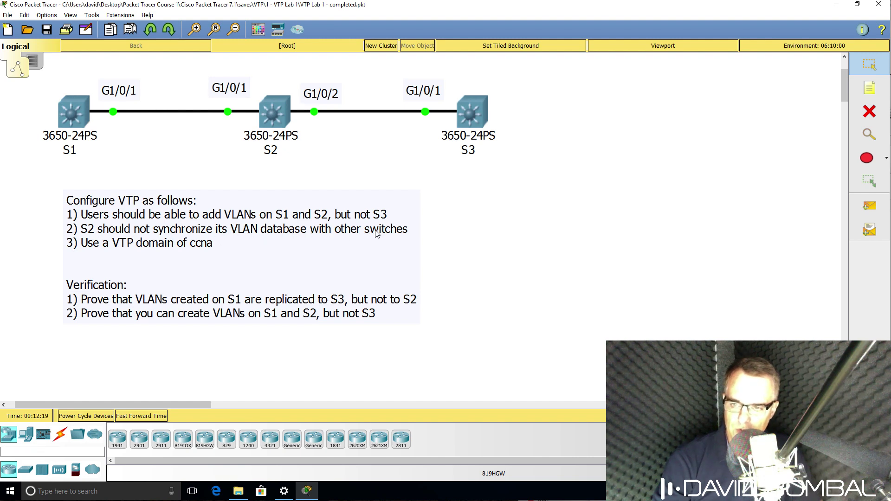
Open the command line of switch S2, place its window below the topology, widen it and bring up the Switch> prompt
{"action": "left_click", "coordinate": [275, 118]}
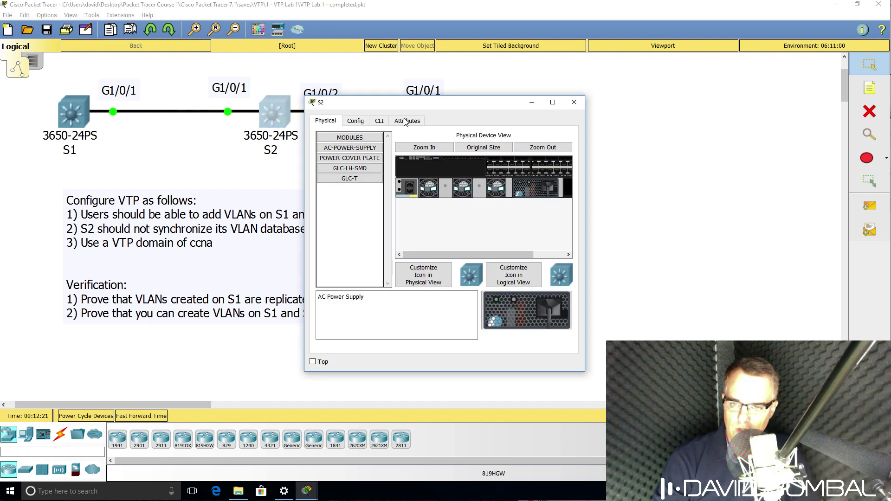
{"action": "left_click", "coordinate": [379, 121]}
{"action": "left_click_drag", "start_coordinate": [373, 98], "coordinate": [99, 200]}
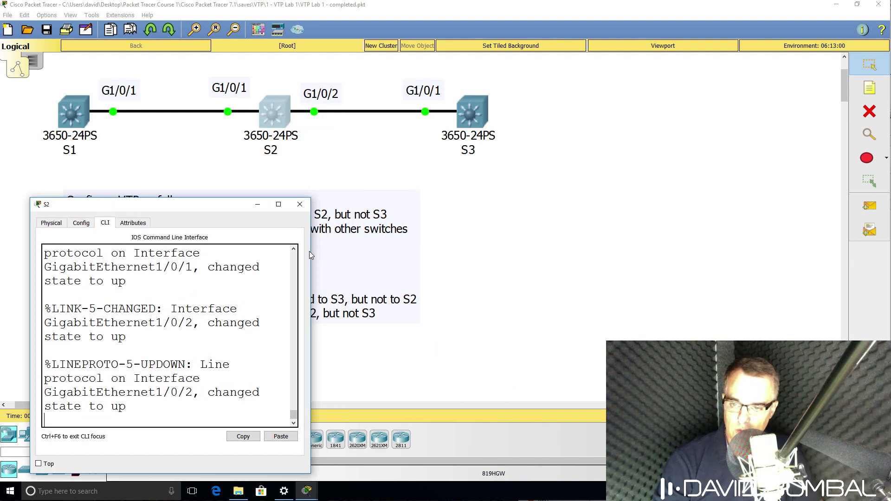
{"action": "left_click_drag", "start_coordinate": [310, 251], "coordinate": [713, 278]}
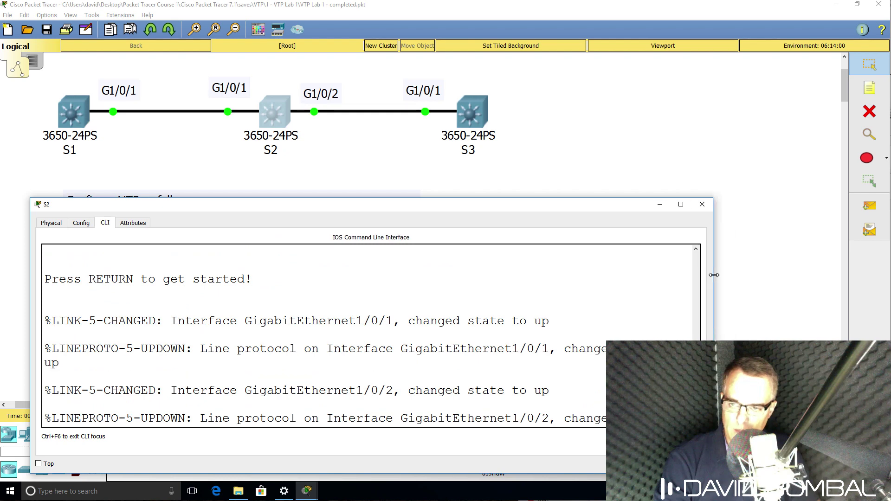
{"action": "key", "text": "Return"}
{"action": "key", "text": "Return"}
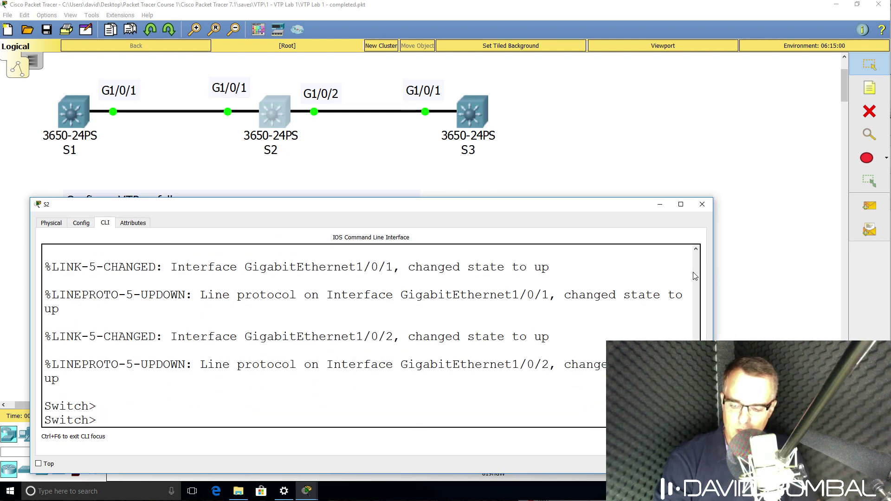
Enter privileged and global configuration mode on S2 and set its hostname to S2
{"action": "type", "text": "en"}
{"action": "key", "text": "Return"}
{"action": "type", "text": "conf t"}
{"action": "key", "text": "Return"}
{"action": "type", "text": "host"}
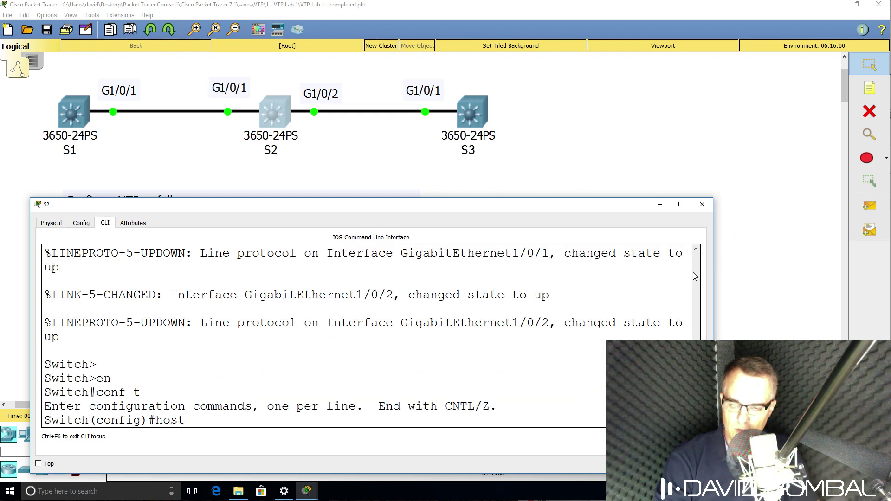
{"action": "type", "text": " S2"}
{"action": "key", "text": "Return"}
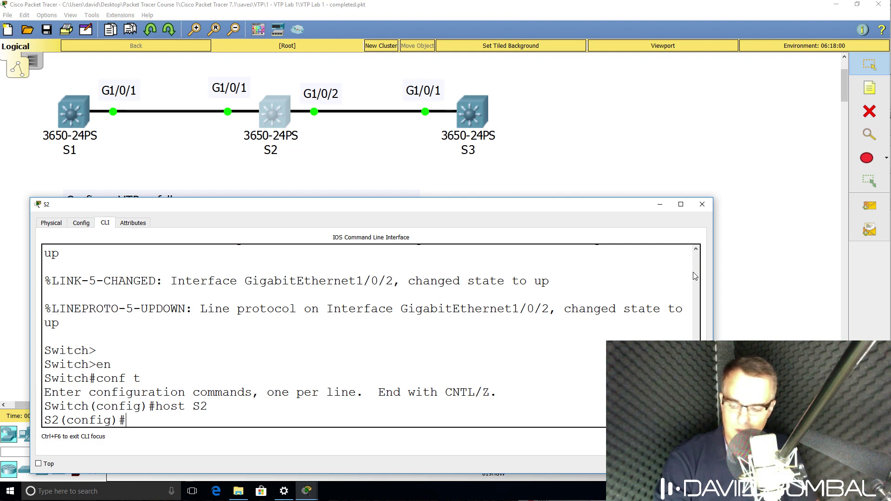
List the VTP options on S2 and set its VTP domain to ccna
{"action": "type", "text": "vtp"}
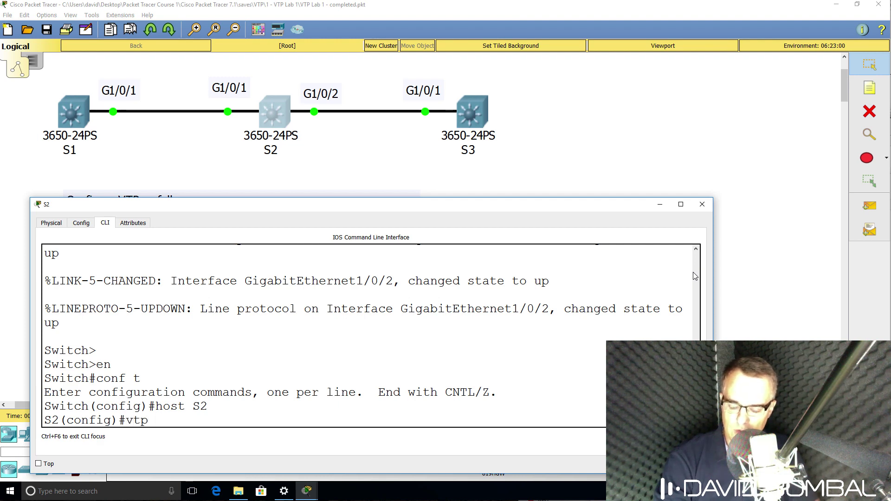
{"action": "type", "text": " ?"}
{"action": "type", "text": " dom"}
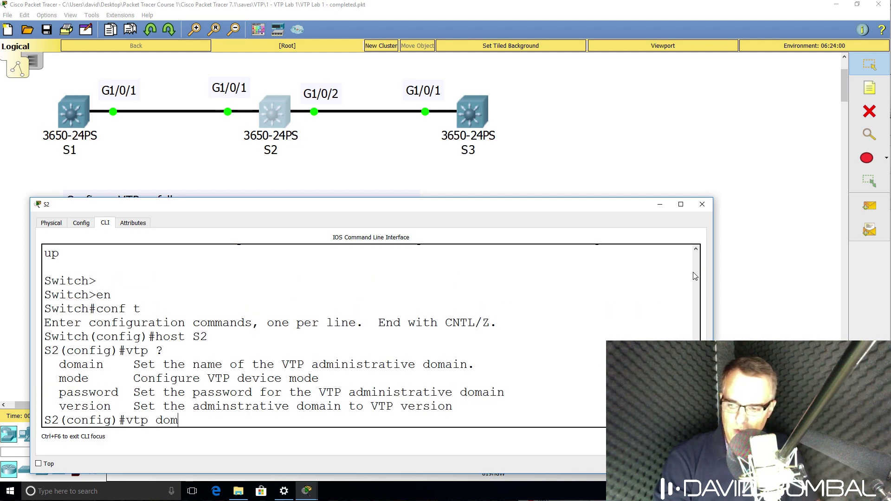
{"action": "key", "text": "Tab"}
{"action": "type", "text": "?"}
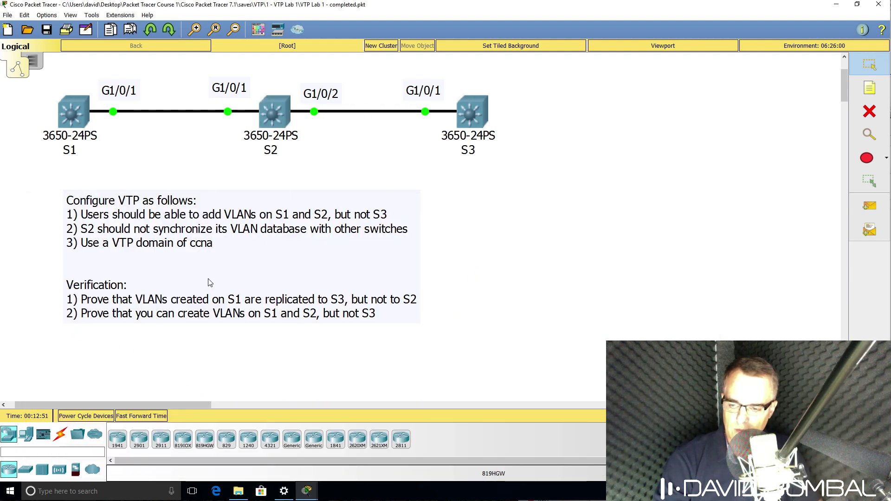
{"action": "mouse_move", "coordinate": [307, 491]}
{"action": "left_click", "coordinate": [327, 463]}
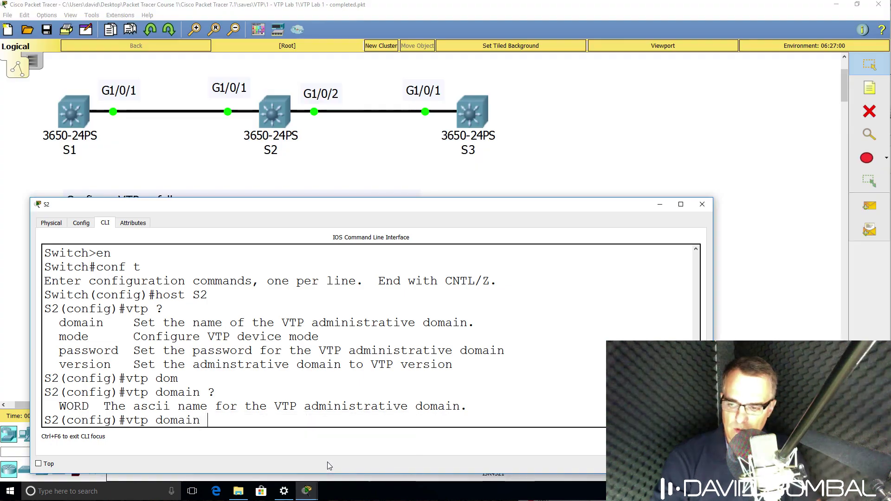
{"action": "type", "text": "ccna"}
{"action": "key", "text": "Return"}
List the available VTP modes on S2 and set its VTP mode to transparent
{"action": "type", "text": "v"}
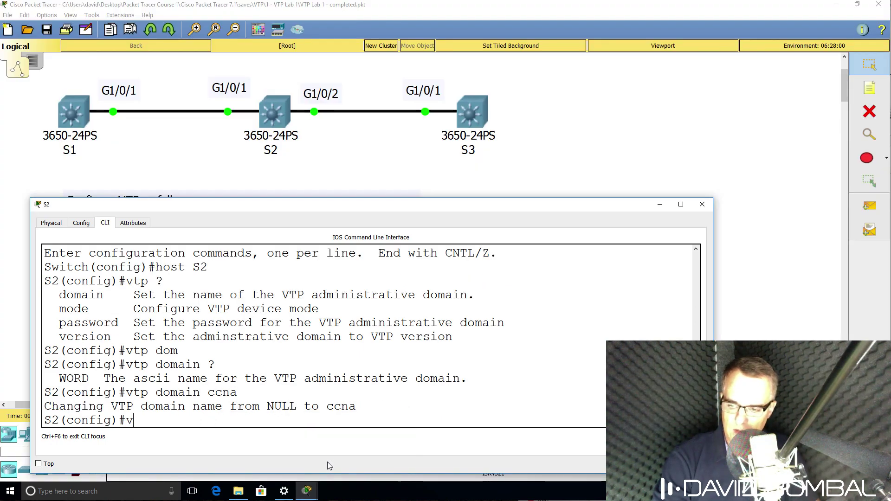
{"action": "type", "text": "tp mo"}
{"action": "key", "text": "Tab"}
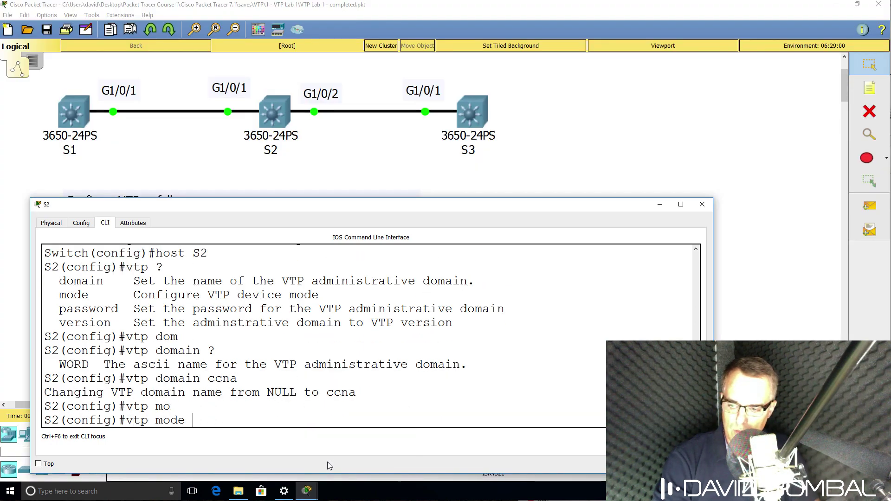
{"action": "type", "text": "?tr"}
{"action": "key", "text": "Tab"}
{"action": "key", "text": "Return"}
Leave configuration mode on S2 and show its VTP status, checking the VTP domain name and operating mode
{"action": "type", "text": "e"}
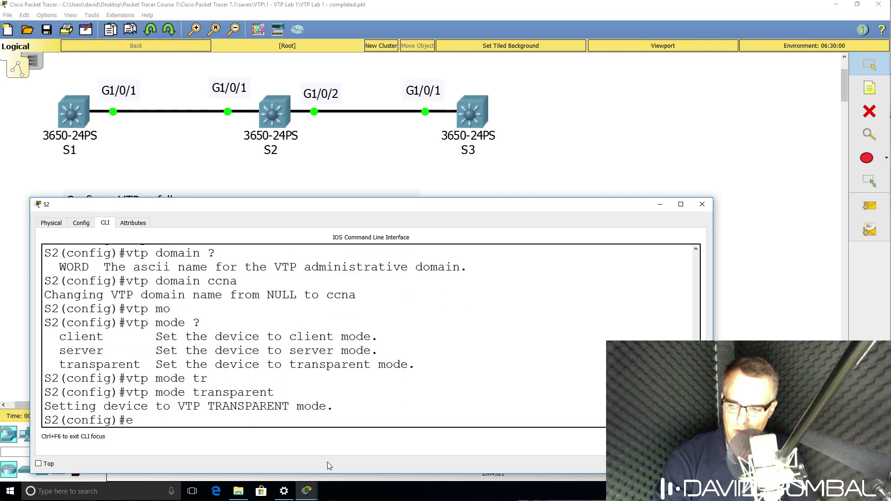
{"action": "type", "text": "nd"}
{"action": "key", "text": "Return"}
{"action": "key", "text": "Return"}
{"action": "type", "text": "sho vt"}
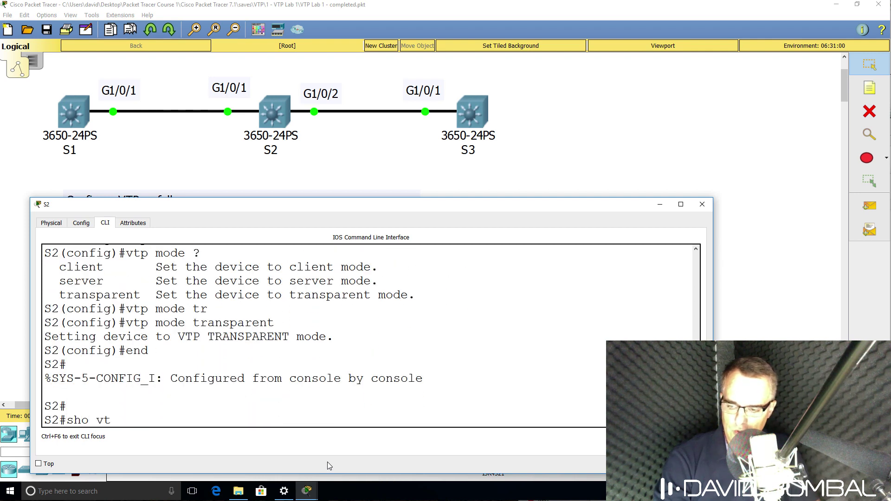
{"action": "type", "text": "p stat"}
{"action": "key", "text": "Return"}
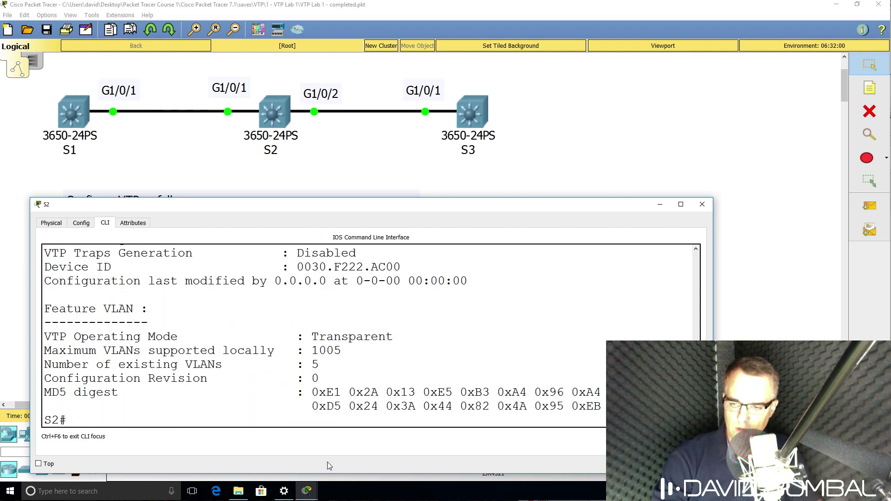
{"action": "scroll", "coordinate": [330, 316], "scroll_direction": "up", "scroll_amount": 2}
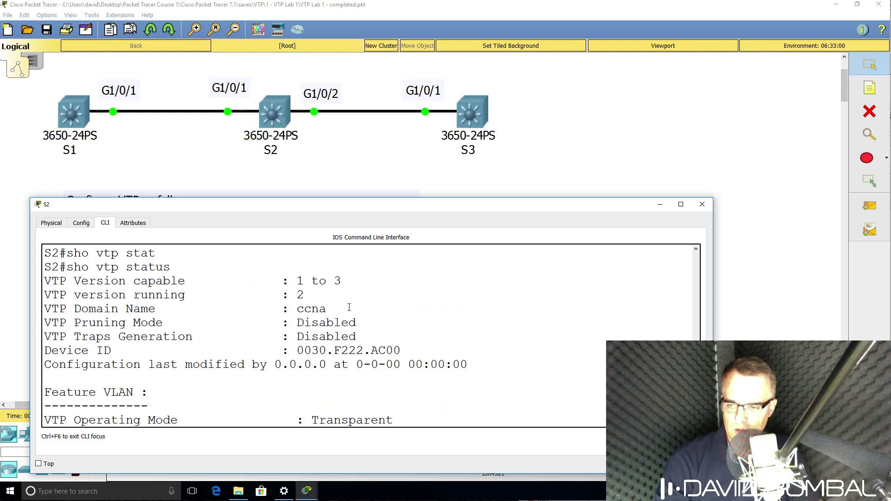
{"action": "left_click_drag", "start_coordinate": [349, 307], "coordinate": [44, 309]}
{"action": "scroll", "coordinate": [377, 334], "scroll_direction": "down", "scroll_amount": 2}
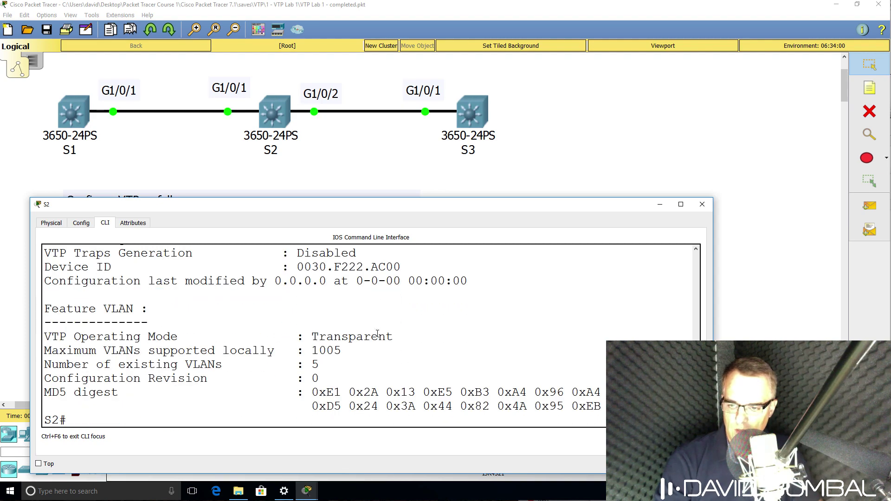
{"action": "left_click_drag", "start_coordinate": [391, 340], "coordinate": [45, 332]}
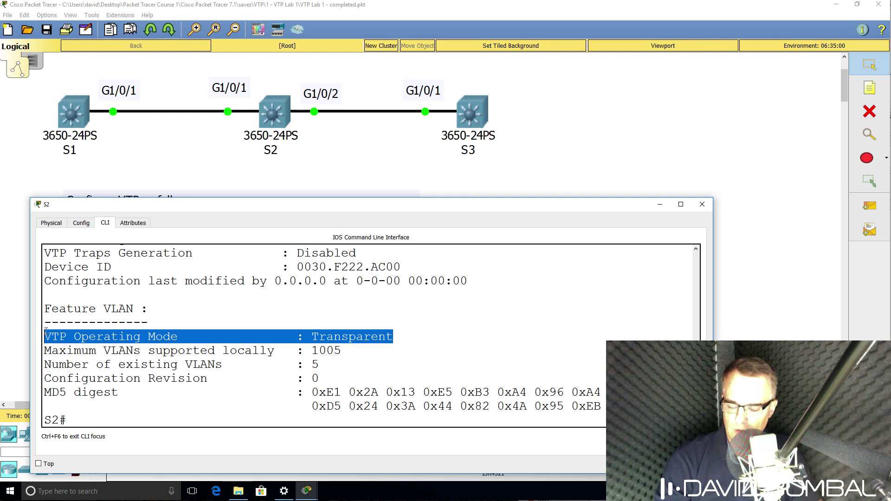
{"action": "left_click", "coordinate": [156, 152]}
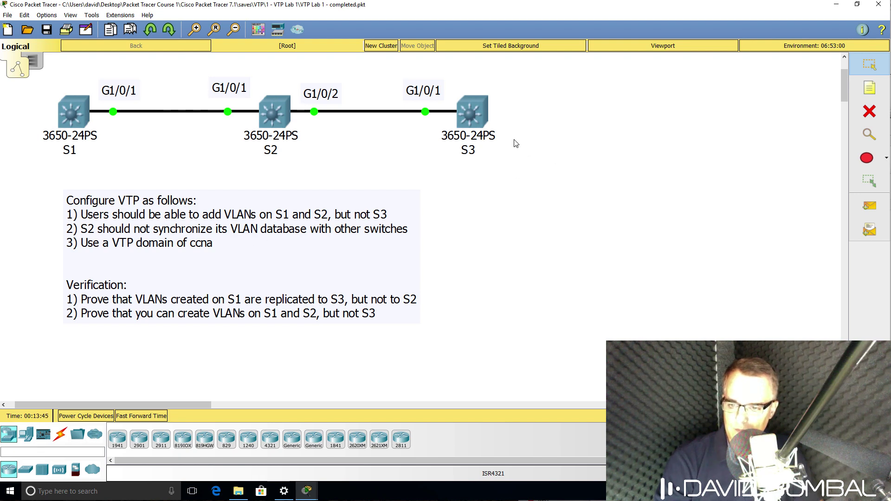
Open the command line of switch S1, place its window below the topology, widen it and bring up the prompt
{"action": "left_click", "coordinate": [70, 112]}
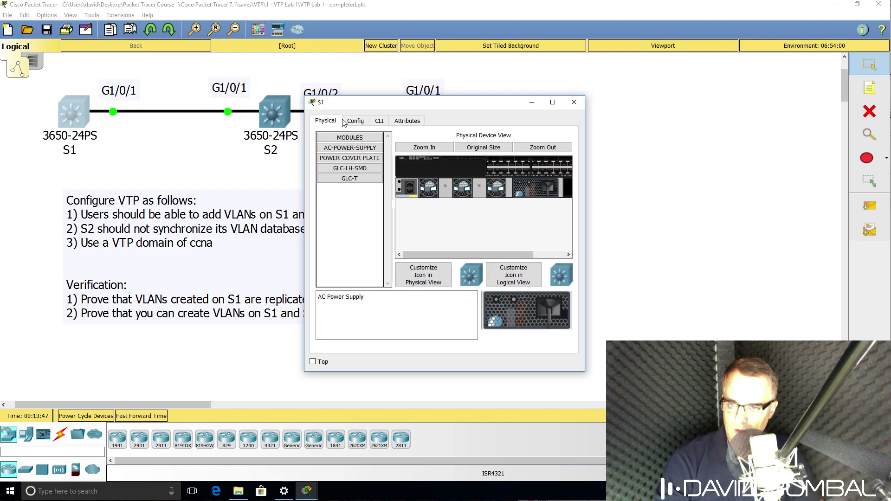
{"action": "left_click", "coordinate": [379, 120]}
{"action": "left_click_drag", "start_coordinate": [383, 106], "coordinate": [96, 193]}
{"action": "left_click_drag", "start_coordinate": [299, 295], "coordinate": [642, 287]}
{"action": "key", "text": "Return"}
Enter privileged and global configuration mode on S1 and set its hostname to S1
{"action": "type", "text": "en"}
{"action": "key", "text": "Return"}
{"action": "type", "text": "ch#c"}
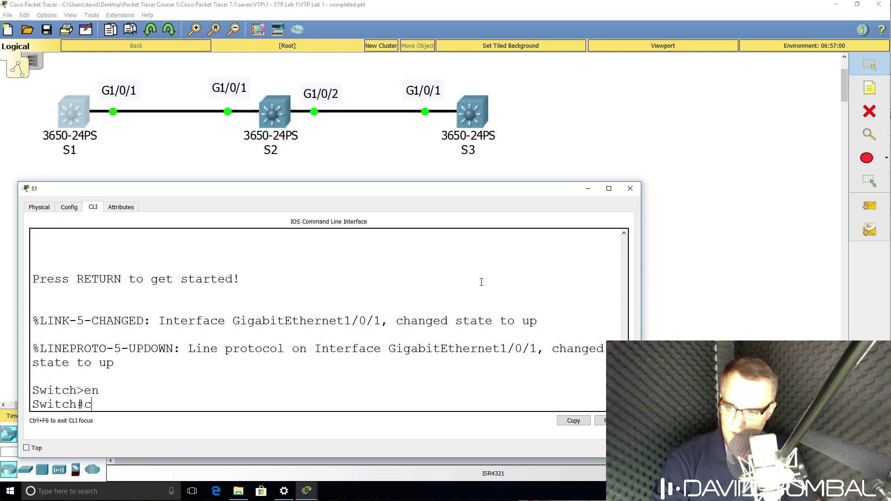
{"action": "type", "text": "onf t"}
{"action": "key", "text": "Return"}
{"action": "type", "text": "host S1"}
{"action": "key", "text": "Return"}
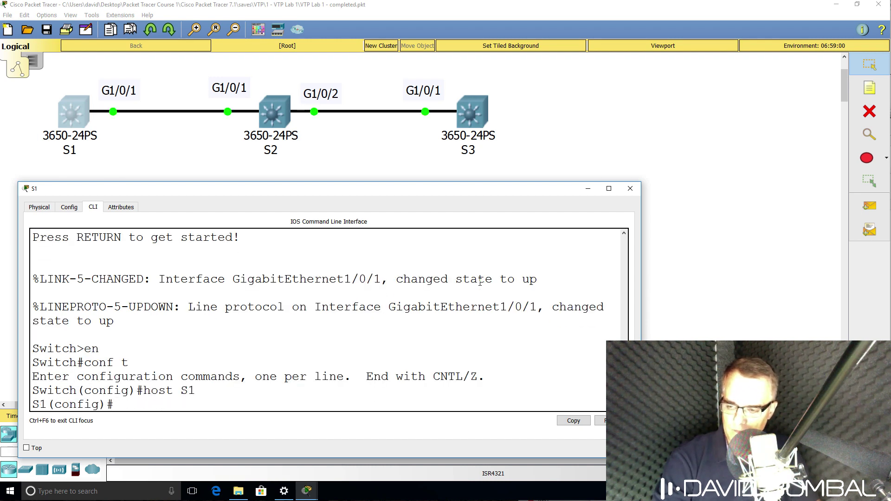
List the VTP options on S1 and set its VTP domain to ccna
{"action": "type", "text": "vtp ?"}
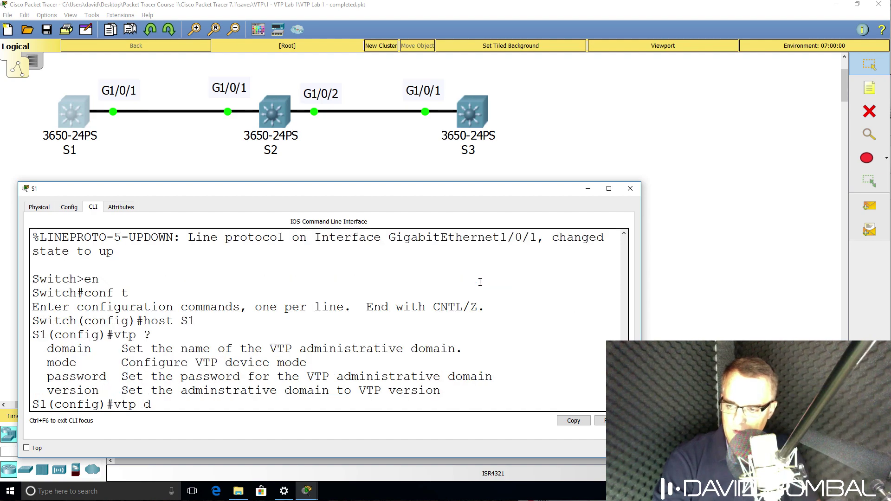
{"action": "type", "text": "dom"}
{"action": "key", "text": "Tab"}
{"action": "type", "text": "?ccna"}
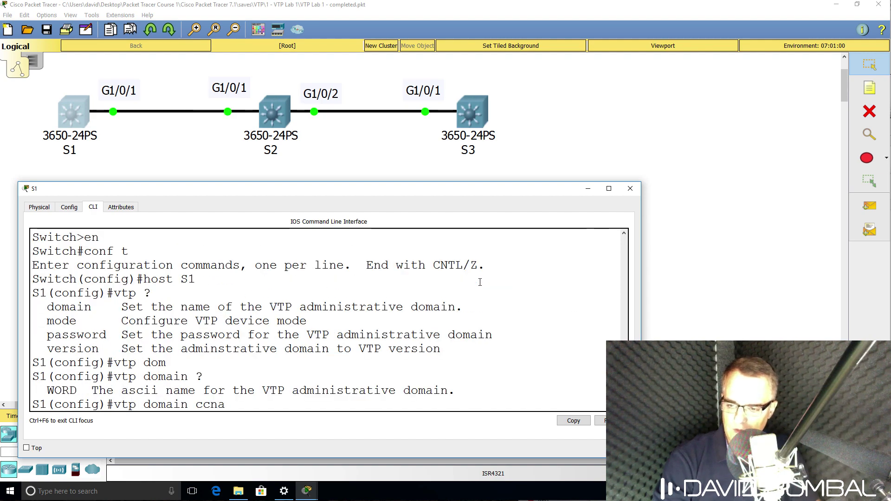
{"action": "key", "text": "Return"}
List the available VTP modes on S1 and set its VTP mode to server
{"action": "type", "text": "vtp ?"}
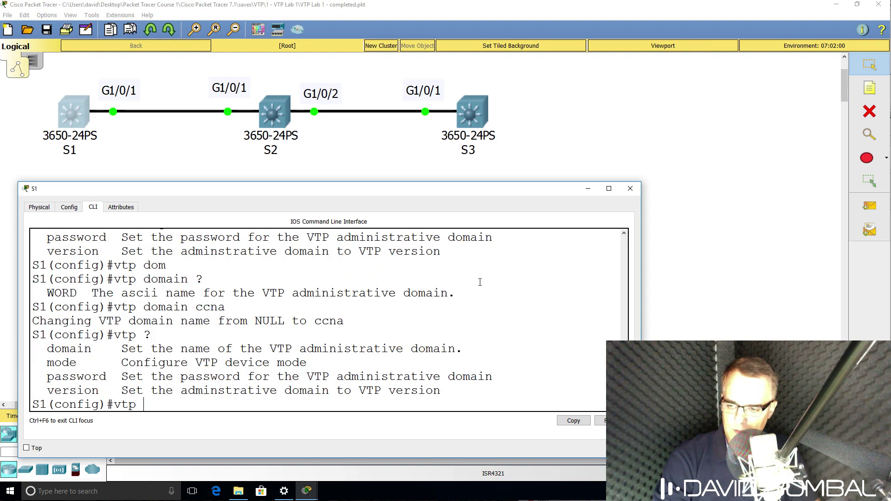
{"action": "type", "text": "mo"}
{"action": "key", "text": "Tab"}
{"action": "type", "text": "?se"}
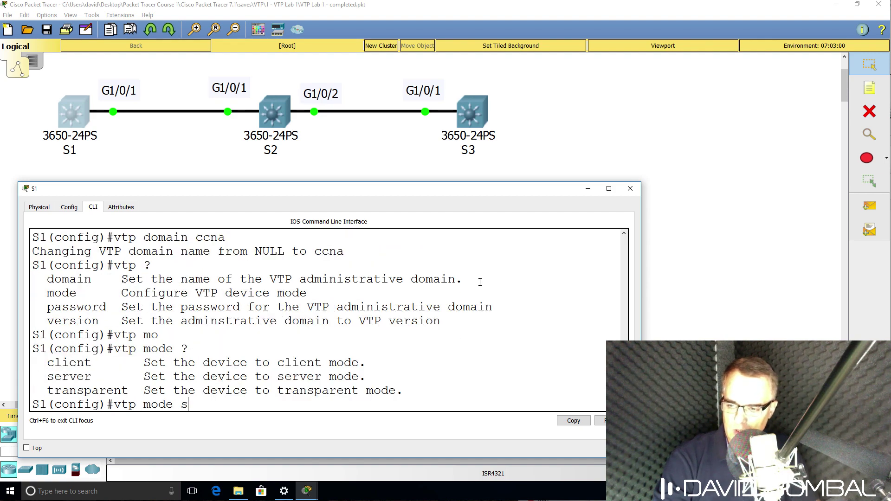
{"action": "key", "text": "Tab"}
{"action": "key", "text": "Return"}
Leave configuration mode on S1 and show its VTP status, checking the VTP domain name and operating mode
{"action": "type", "text": "end"}
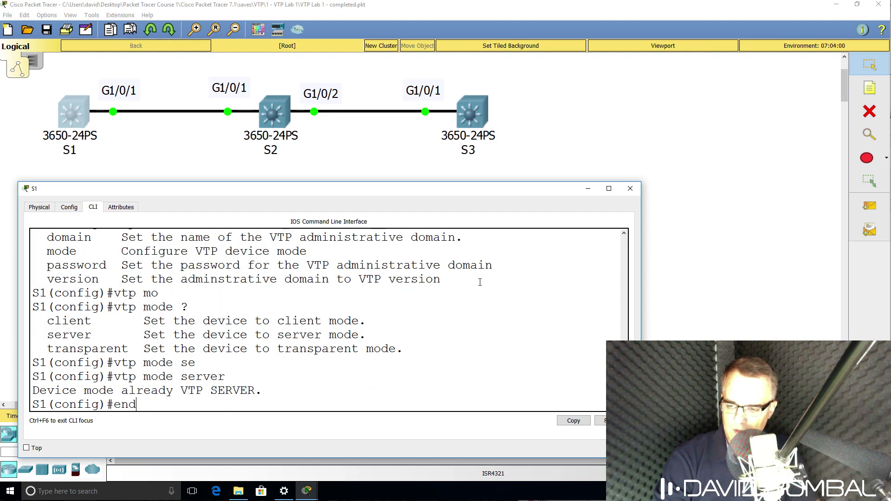
{"action": "key", "text": "Return"}
{"action": "key", "text": "Return"}
{"action": "type", "text": "sh"}
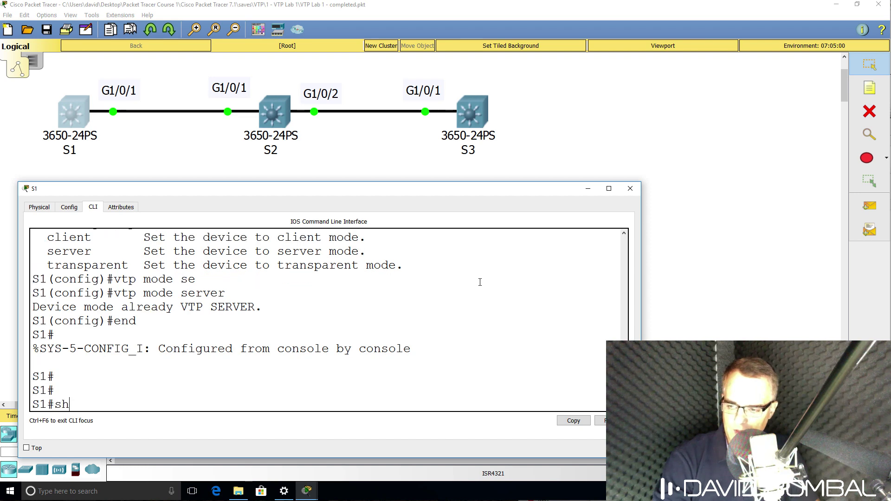
{"action": "type", "text": "ow vtp sat"}
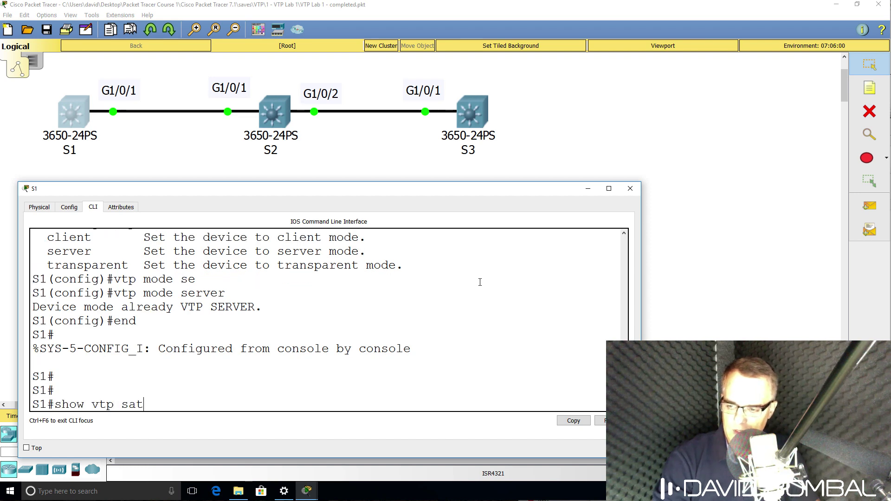
{"action": "key", "text": "BackSpace"}
{"action": "type", "text": "tatus"}
{"action": "key", "text": "Return"}
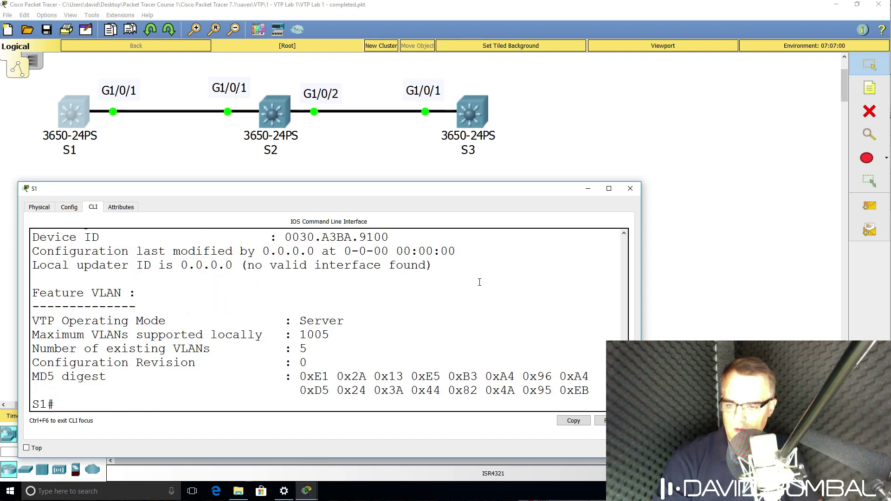
{"action": "scroll", "coordinate": [393, 295], "scroll_direction": "up", "scroll_amount": 2}
{"action": "scroll", "coordinate": [393, 295], "scroll_direction": "up", "scroll_amount": 1}
{"action": "left_click_drag", "start_coordinate": [315, 279], "coordinate": [2, 279]}
{"action": "scroll", "coordinate": [294, 308], "scroll_direction": "down", "scroll_amount": 2}
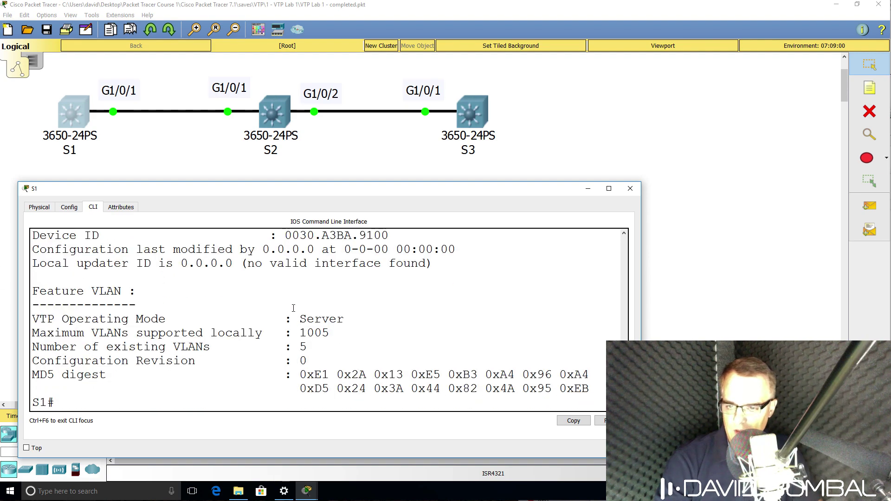
{"action": "triple_click", "coordinate": [196, 324]}
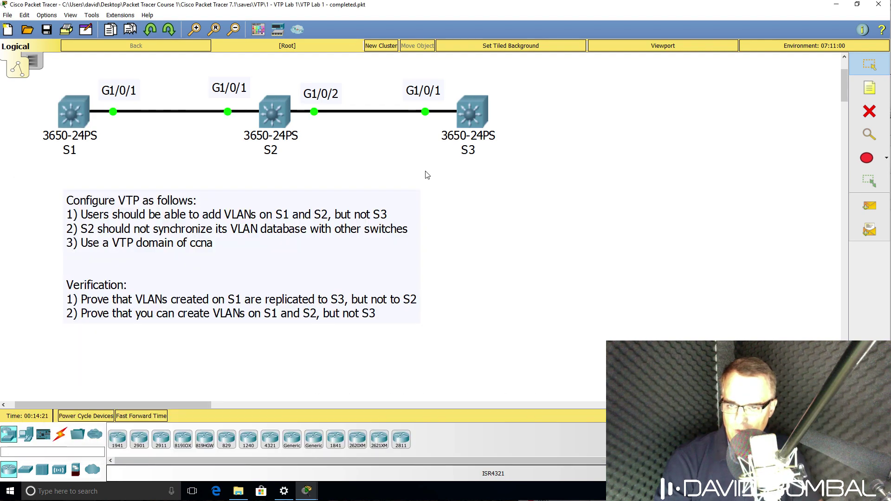
{"action": "left_click", "coordinate": [438, 159]}
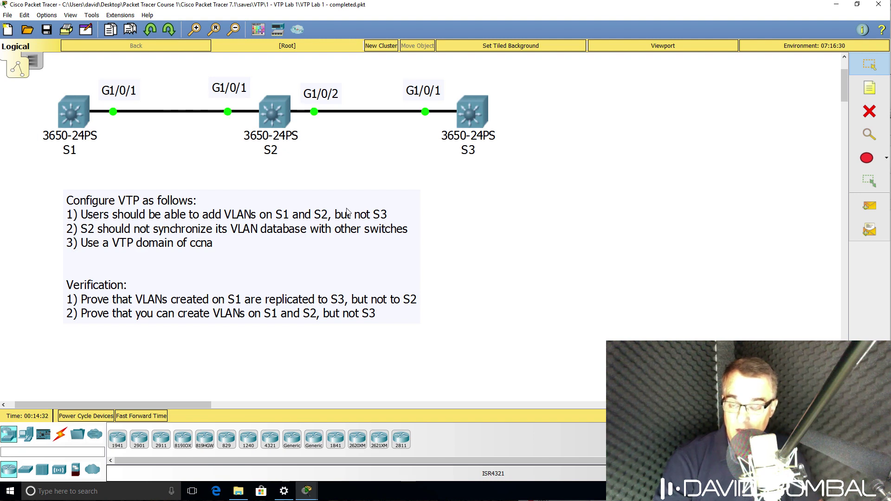
Open S3's command line in a widened device window and start its console session
{"action": "left_click", "coordinate": [473, 113]}
{"action": "left_click_drag", "start_coordinate": [468, 109], "coordinate": [178, 204]}
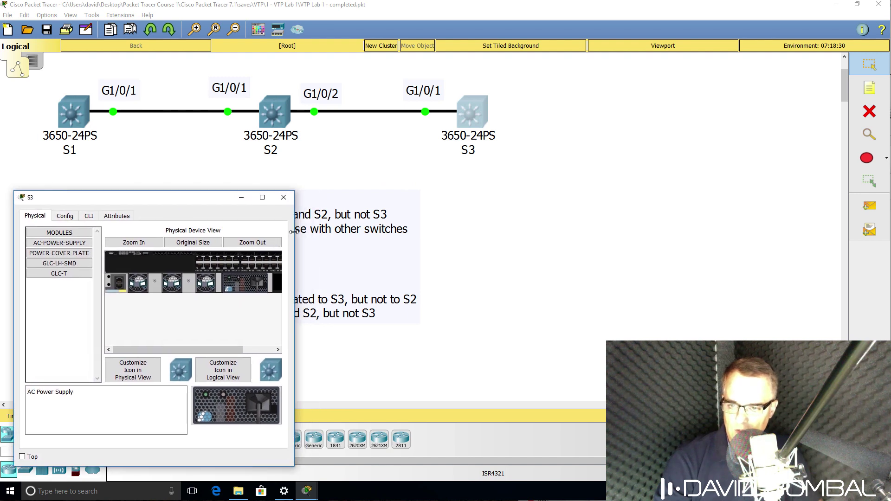
{"action": "left_click_drag", "start_coordinate": [293, 237], "coordinate": [631, 239]}
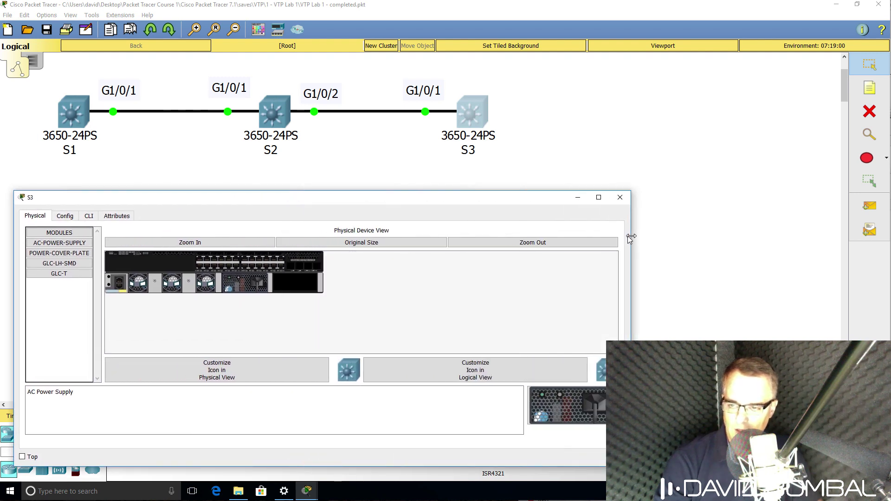
{"action": "left_click", "coordinate": [88, 216]}
{"action": "key", "text": "Return"}
{"action": "key", "text": "Return"}
{"action": "key", "text": "Return"}
Enter privileged and global configuration mode on S3 and set its hostname to S3
{"action": "type", "text": "en"}
{"action": "key", "text": "Return"}
{"action": "type", "text": "co"}
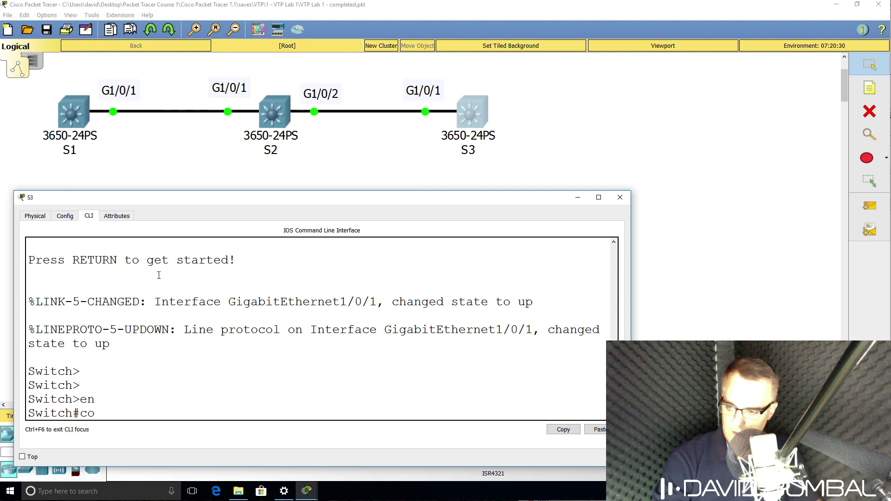
{"action": "type", "text": "nf t"}
{"action": "key", "text": "Return"}
{"action": "type", "text": "hp s"}
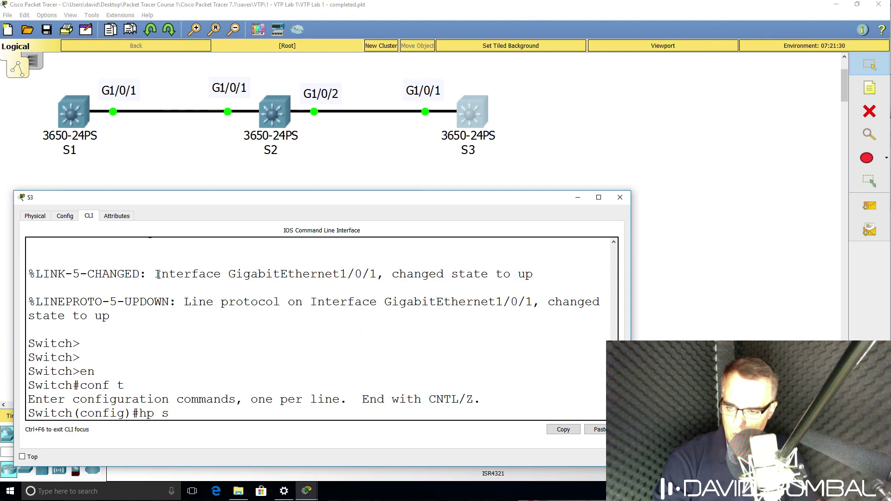
{"action": "key", "text": "BackSpace"}
{"action": "key", "text": "BackSpace"}
{"action": "key", "text": "BackSpace"}
{"action": "type", "text": "ost S3"}
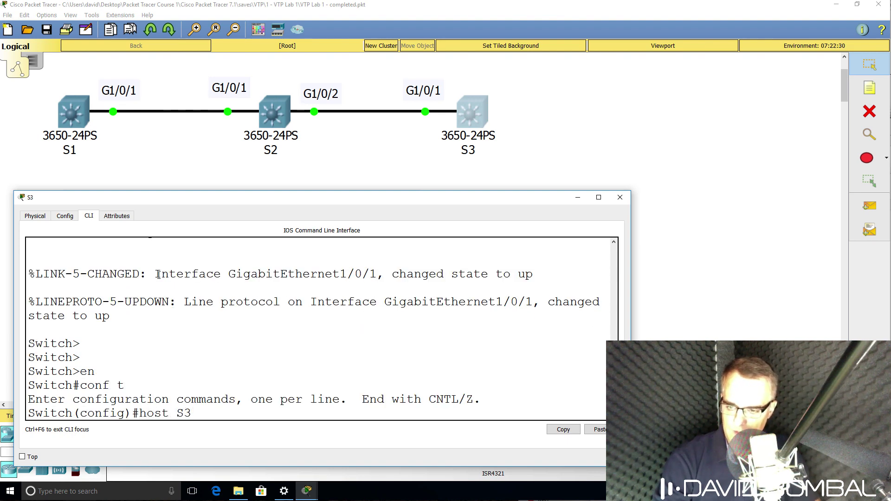
{"action": "key", "text": "Return"}
Set the VTP domain on S3 to ccna
{"action": "type", "text": "vtp doma"}
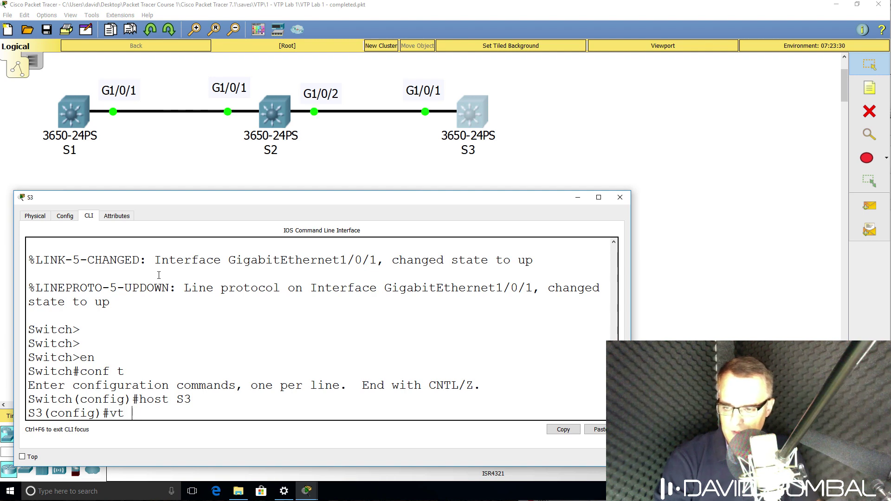
{"action": "key", "text": "Tab"}
{"action": "type", "text": "ccna"}
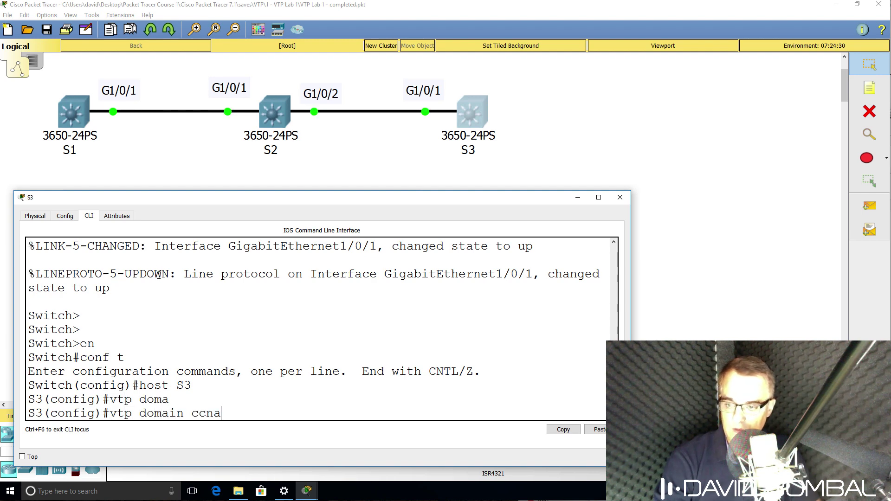
{"action": "key", "text": "Return"}
Set the VTP mode on S3 to client
{"action": "type", "text": "vtp mo"}
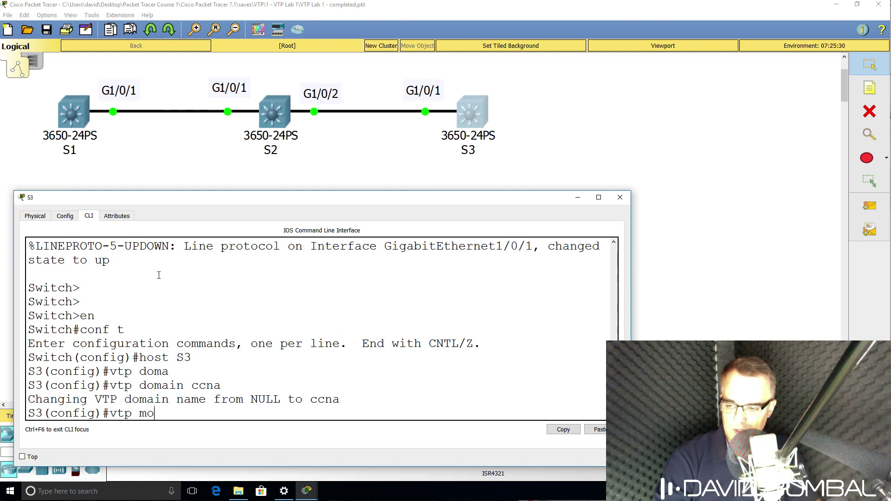
{"action": "key", "text": "Tab"}
{"action": "type", "text": "cli"}
{"action": "key", "text": "Tab"}
{"action": "key", "text": "Return"}
Leave configuration mode on S3 and show its VTP status
{"action": "type", "text": "end"}
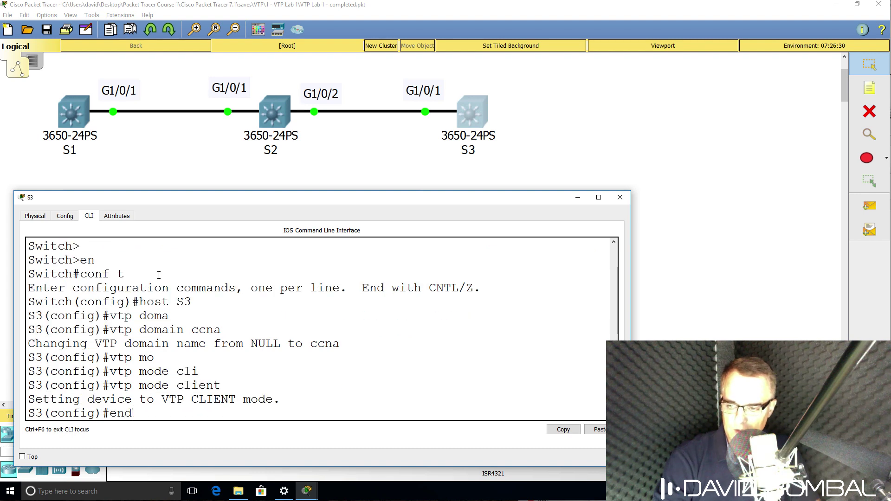
{"action": "key", "text": "Return"}
{"action": "key", "text": "Return"}
{"action": "type", "text": "show vtp sa"}
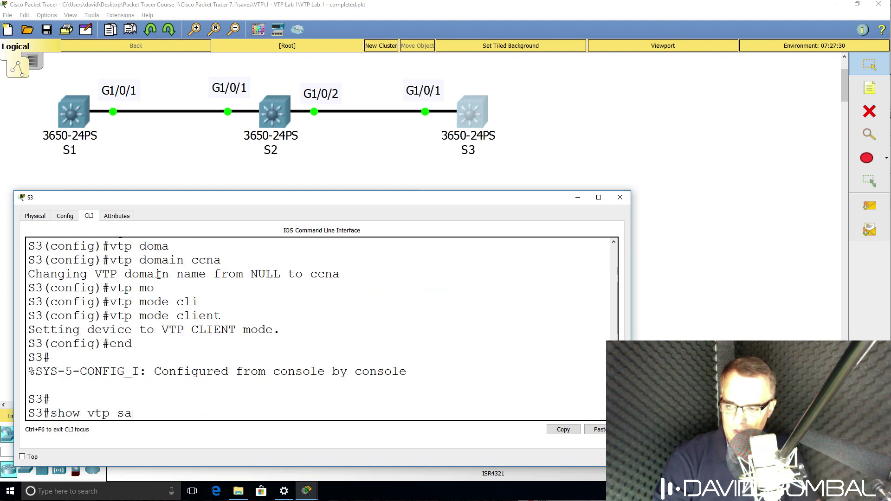
{"action": "type", "text": "t"}
{"action": "key", "text": "BackSpace"}
{"action": "key", "text": "BackSpace"}
{"action": "type", "text": "tt"}
{"action": "key", "text": "Tab"}
{"action": "key", "text": "BackSpace"}
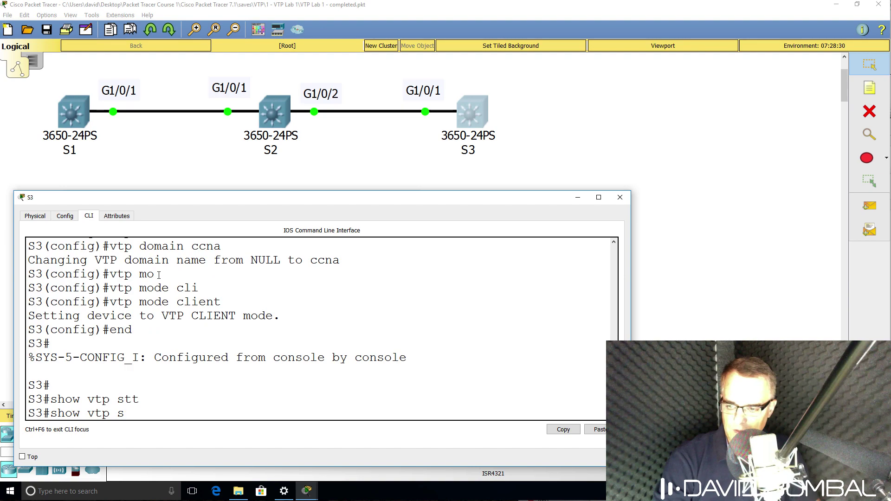
{"action": "type", "text": "t"}
{"action": "key", "text": "Tab"}
{"action": "key", "text": "Return"}
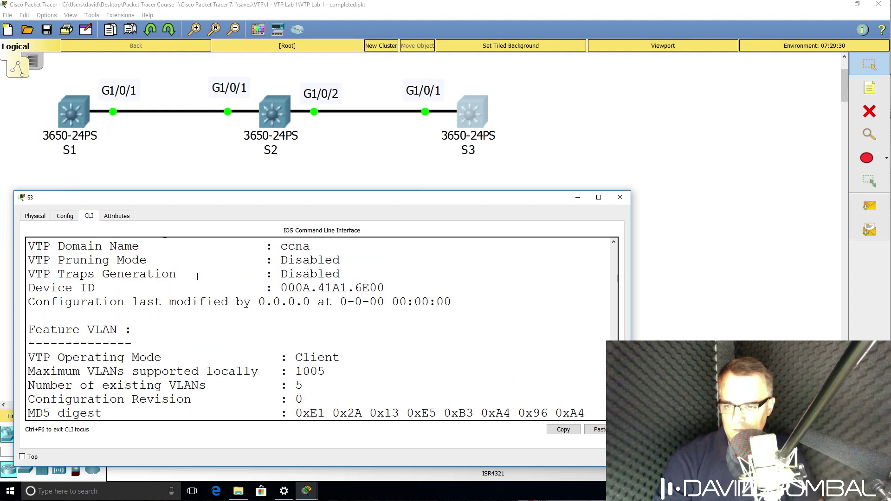
Check the VTP domain name and operating mode in S3's VTP status output
{"action": "scroll", "coordinate": [305, 370], "scroll_direction": "up", "scroll_amount": 2}
{"action": "left_click_drag", "start_coordinate": [337, 335], "coordinate": [1, 334]}
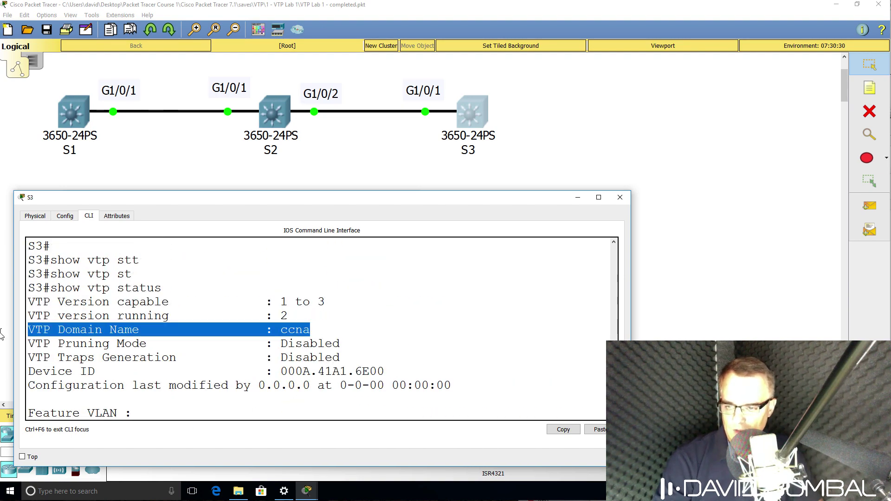
{"action": "scroll", "coordinate": [182, 344], "scroll_direction": "down", "scroll_amount": 3}
{"action": "left_click_drag", "start_coordinate": [358, 335], "coordinate": [12, 331]}
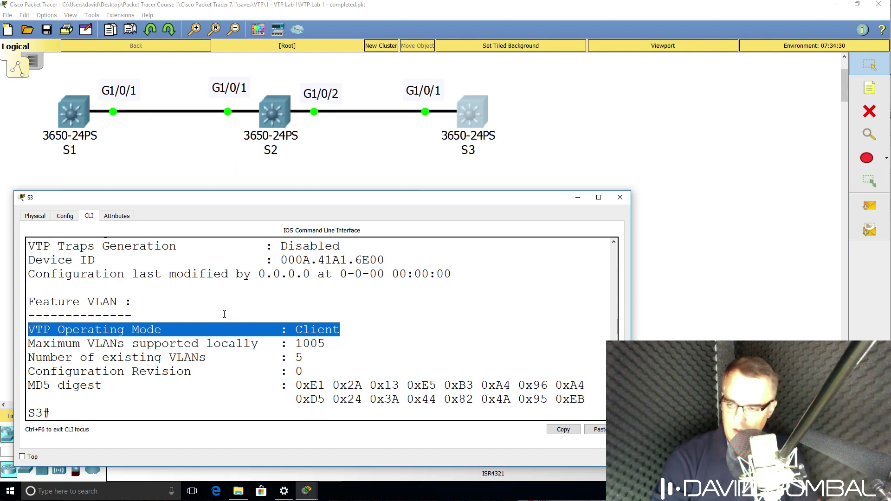
Show the brief VLAN list on S1 in a widened window and examine its default VLANs
{"action": "left_click", "coordinate": [195, 165]}
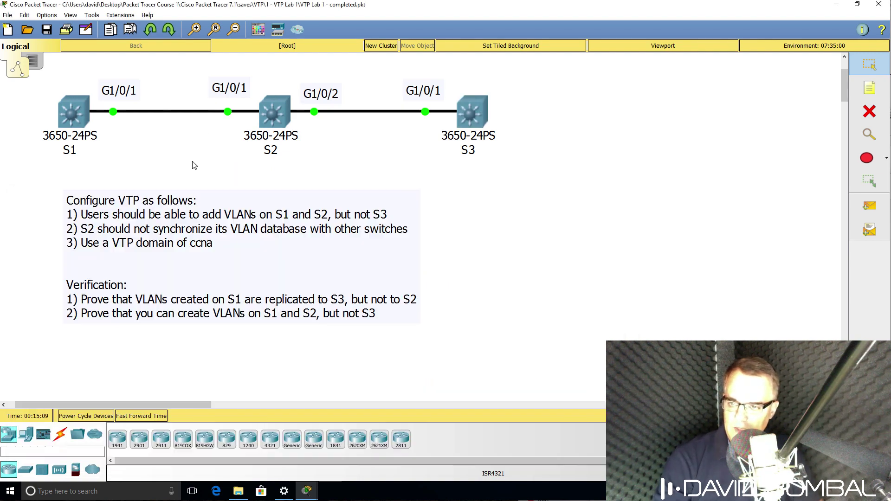
{"action": "left_click", "coordinate": [66, 111]}
{"action": "type", "text": "sh"}
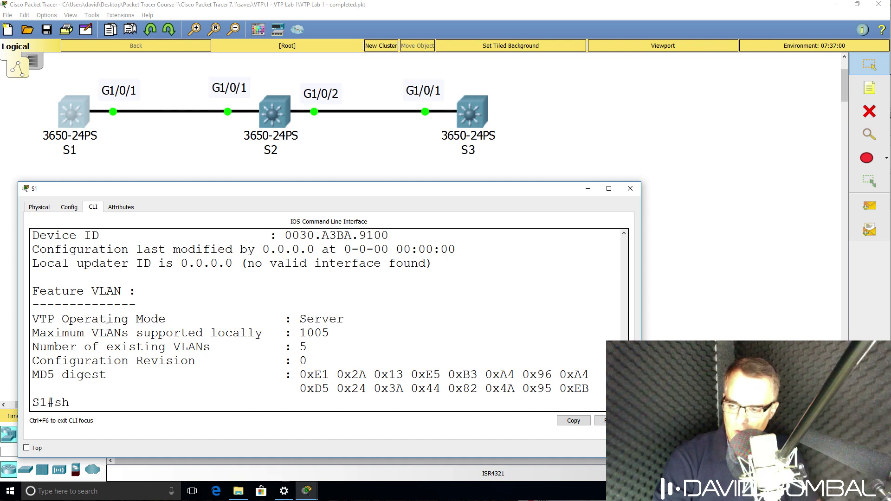
{"action": "type", "text": " vlan br"}
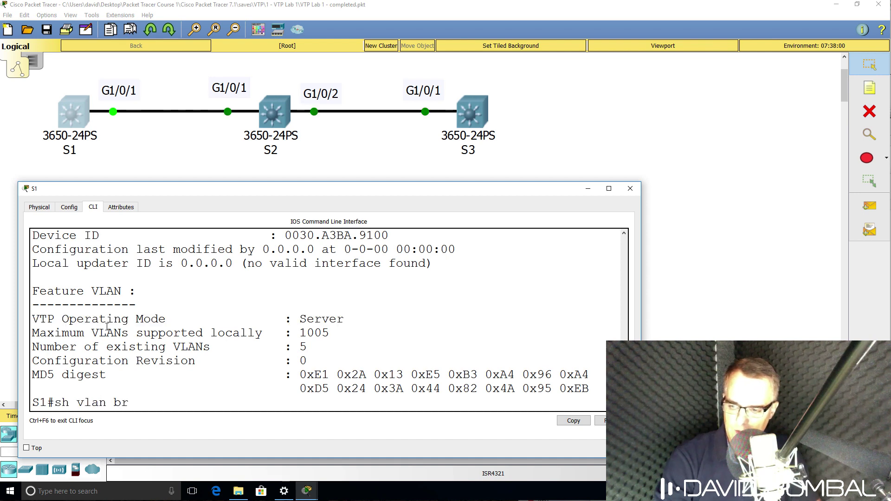
{"action": "key", "text": "Return"}
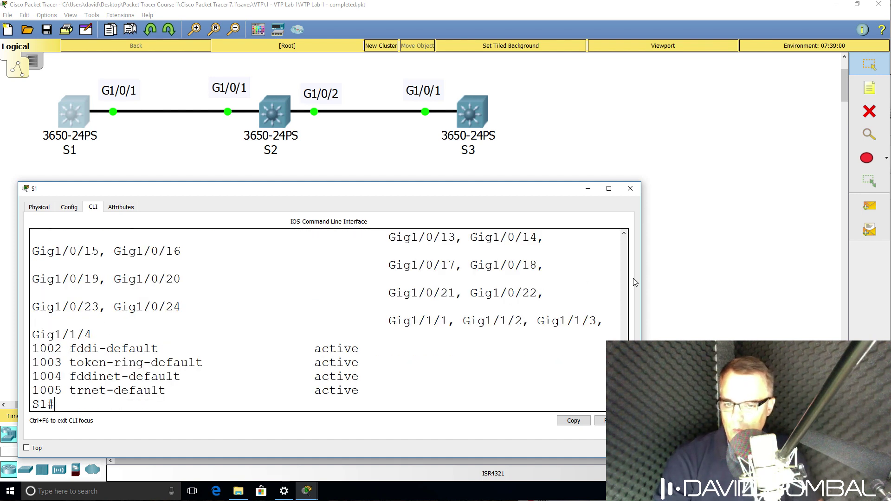
{"action": "left_click_drag", "start_coordinate": [641, 283], "coordinate": [826, 282]}
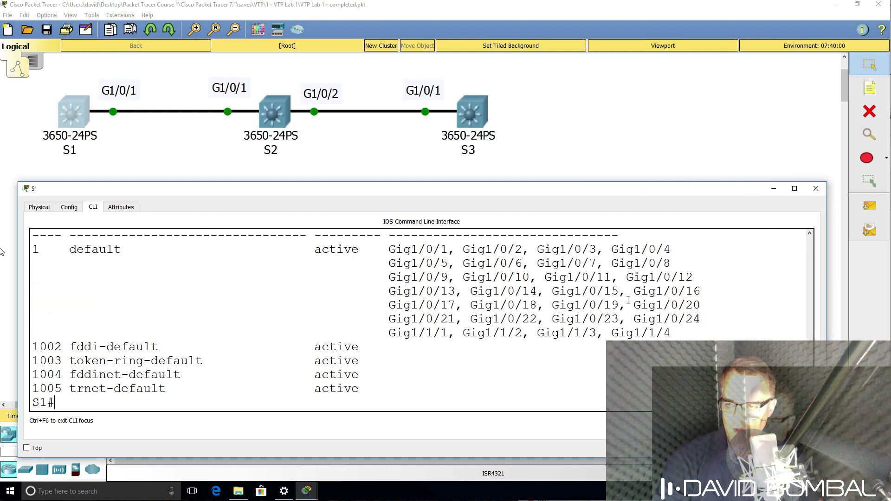
{"action": "double_click", "coordinate": [36, 250]}
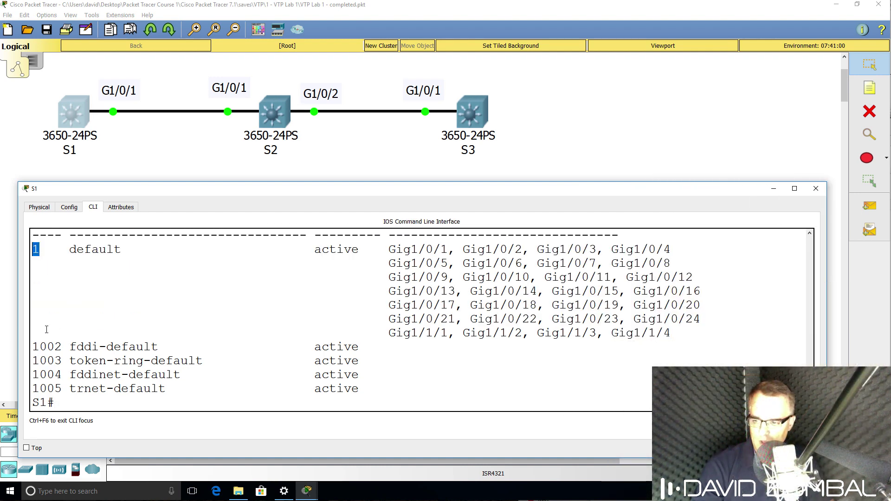
{"action": "left_click_drag", "start_coordinate": [47, 330], "coordinate": [335, 404]}
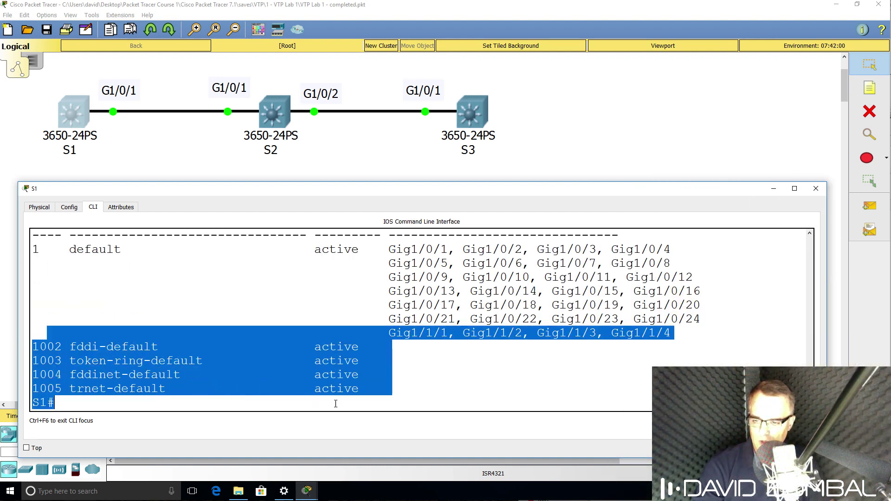
{"action": "scroll", "coordinate": [141, 360], "scroll_direction": "up", "scroll_amount": 2}
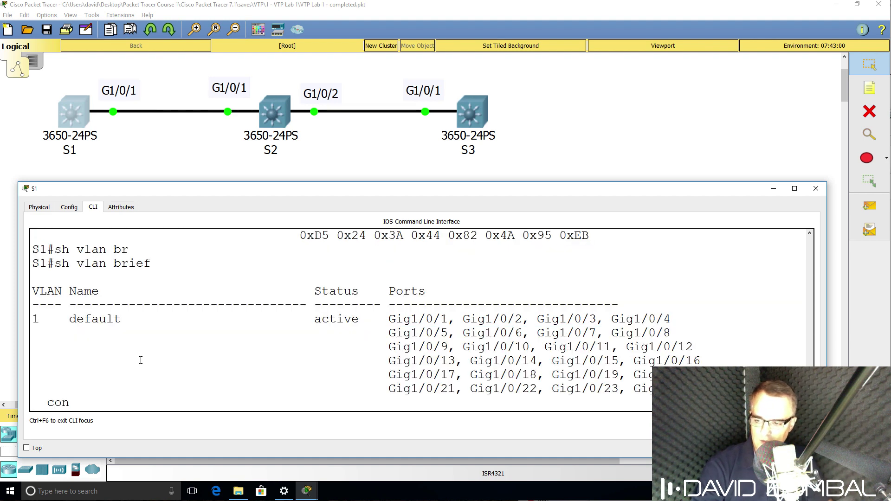
Enter global configuration mode on S1, create VLAN 2 and leave configuration mode
{"action": "type", "text": "t"}
{"action": "key", "text": "Return"}
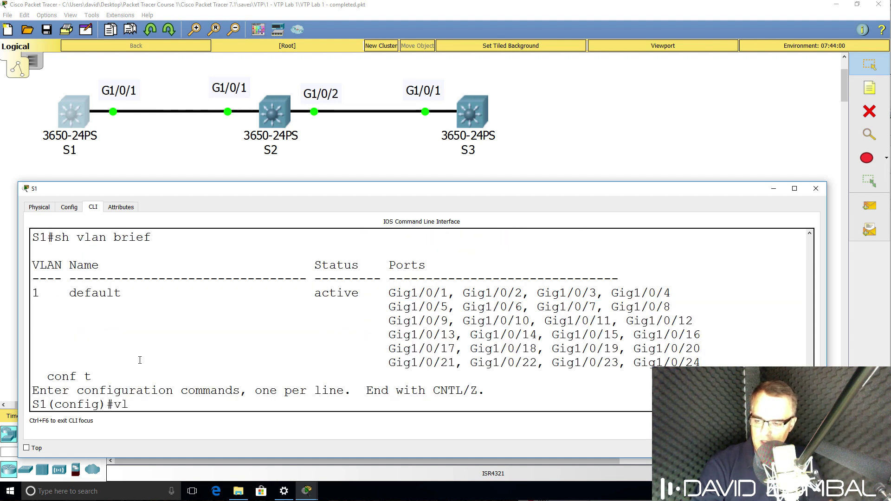
{"action": "type", "text": "vlan 2"}
{"action": "key", "text": "Return"}
{"action": "type", "text": "end"}
{"action": "key", "text": "Return"}
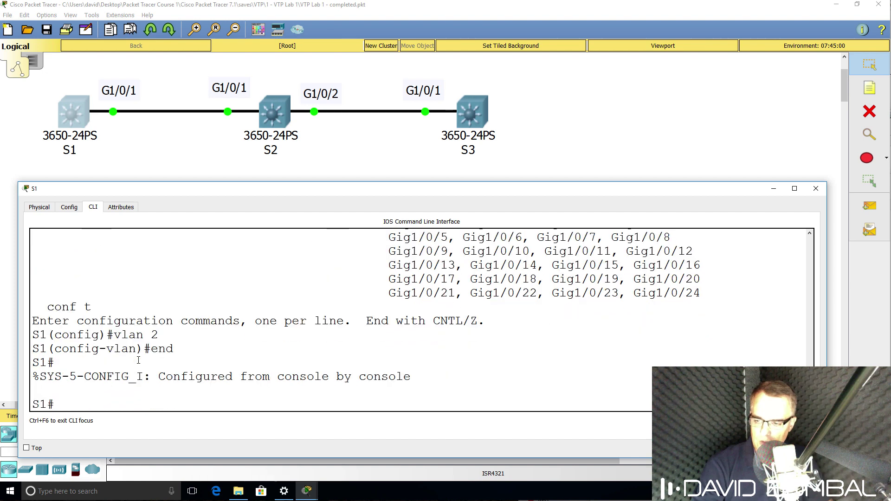
Show the brief VLAN list on S1 again and check the entry for VLAN 2
{"action": "key", "text": "Return"}
{"action": "key", "text": "Up"}
{"action": "key", "text": "Up"}
{"action": "key", "text": "Return"}
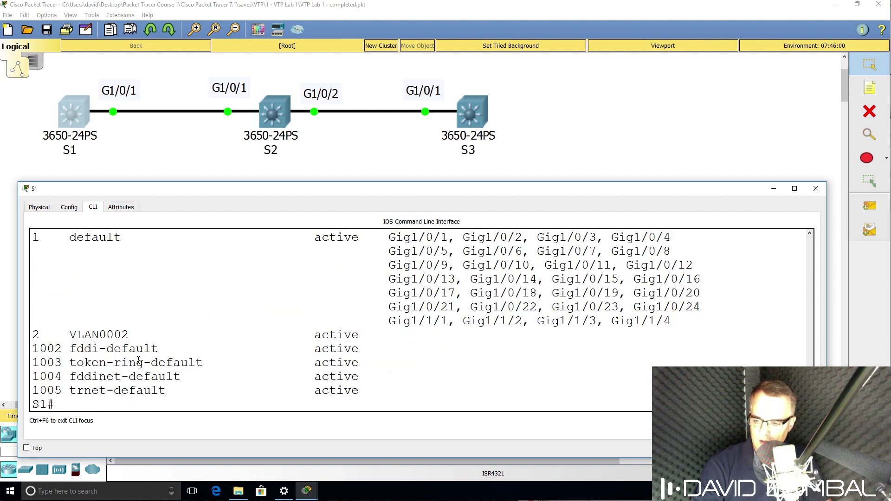
{"action": "left_click_drag", "start_coordinate": [381, 334], "coordinate": [0, 342]}
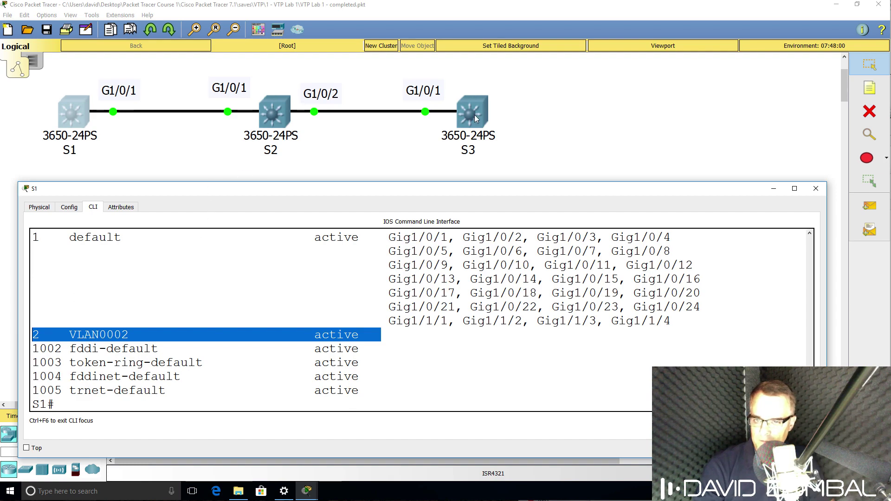
Show the brief VLAN list on S2 in a widened window to check whether VLAN 2 was replicated
{"action": "left_click", "coordinate": [287, 118]}
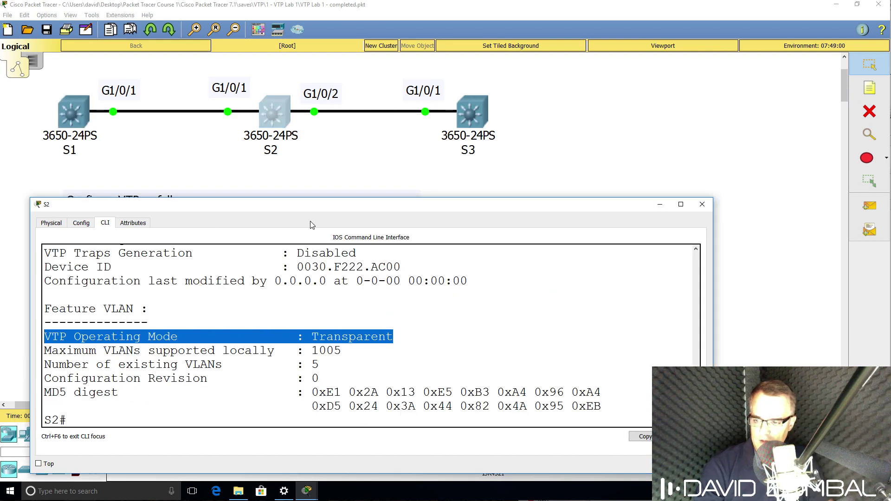
{"action": "type", "text": "show vlan br"}
{"action": "key", "text": "Tab"}
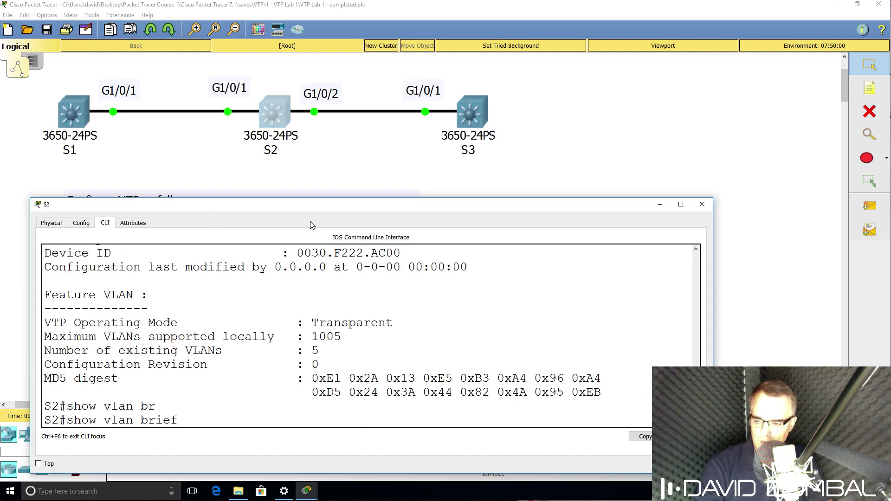
{"action": "key", "text": "Return"}
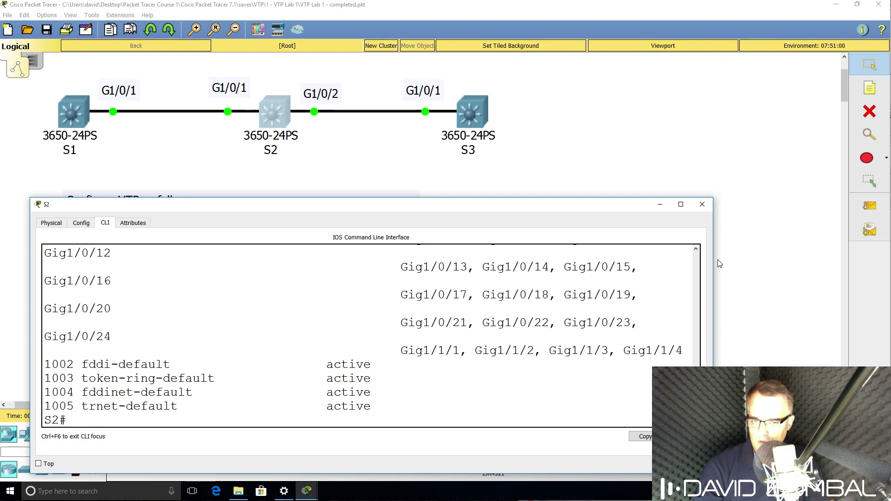
{"action": "left_click_drag", "start_coordinate": [714, 263], "coordinate": [829, 260]}
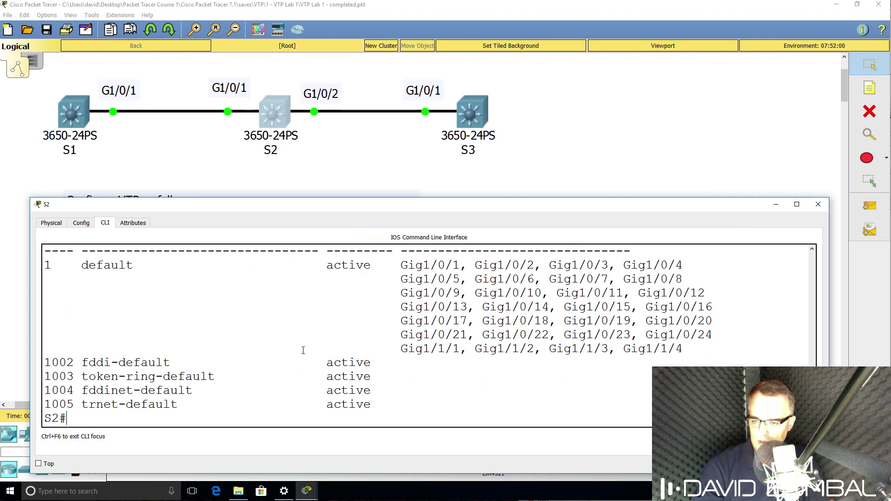
Show the brief VLAN list on S3 in a widened window to check whether VLAN 2 was replicated
{"action": "left_click", "coordinate": [468, 111]}
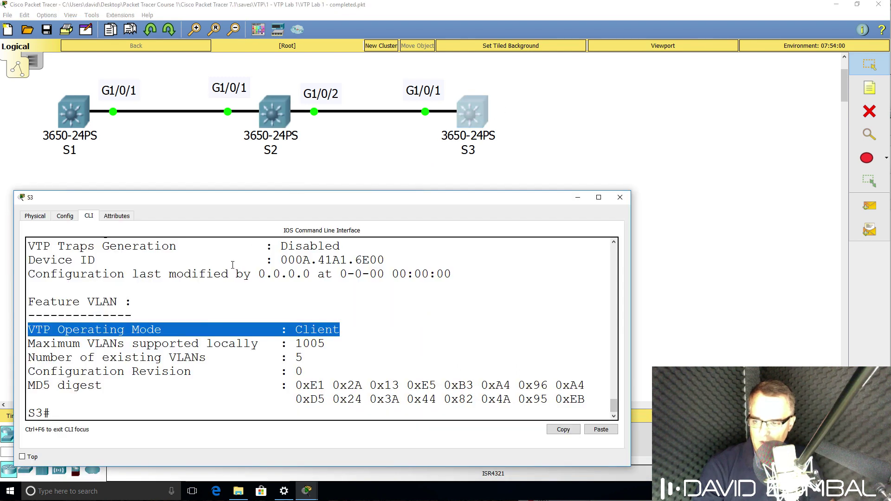
{"action": "type", "text": "show vlan br"}
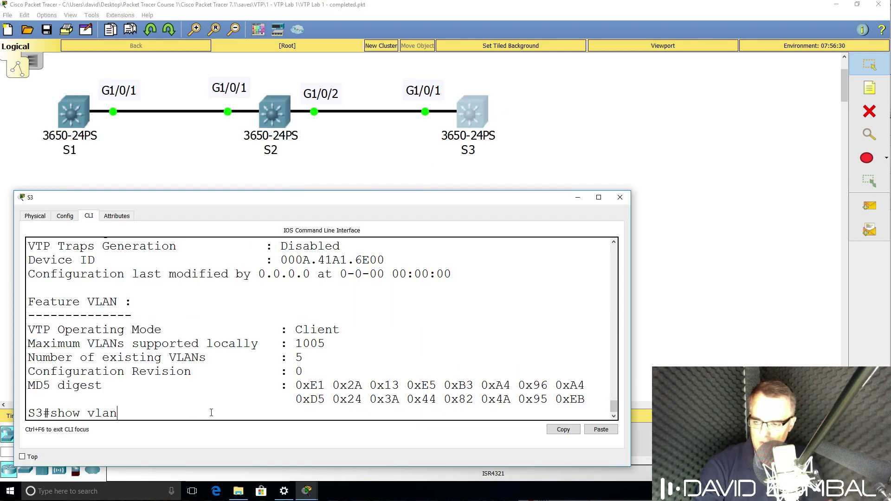
{"action": "key", "text": "Tab"}
{"action": "key", "text": "Return"}
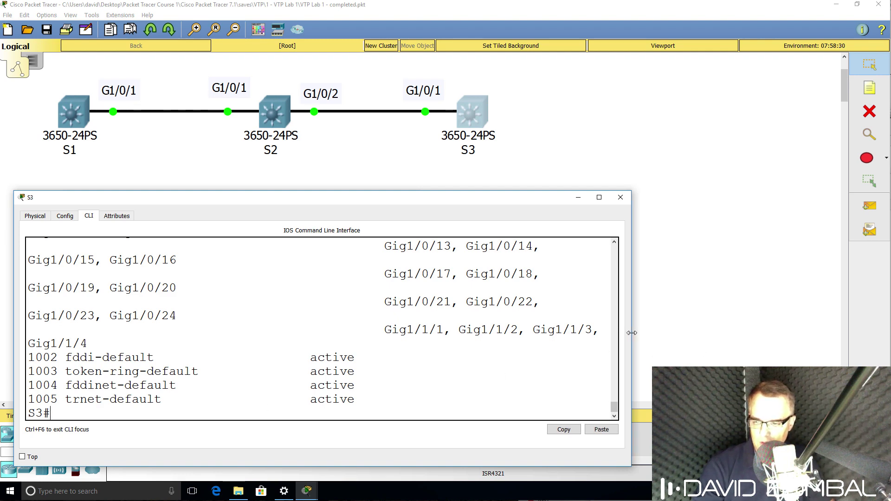
{"action": "left_click_drag", "start_coordinate": [630, 333], "coordinate": [886, 339]}
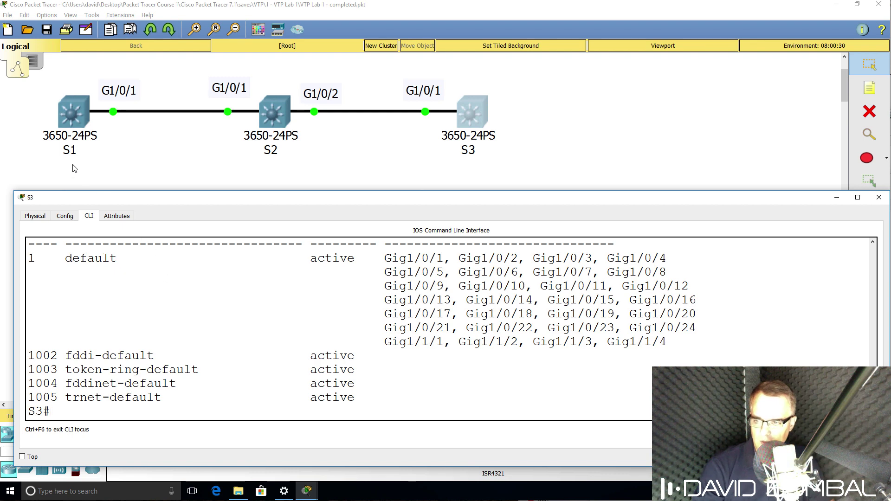
Show the interface trunk status on S1 and check whether any trunk ports are listed
{"action": "left_click", "coordinate": [74, 116]}
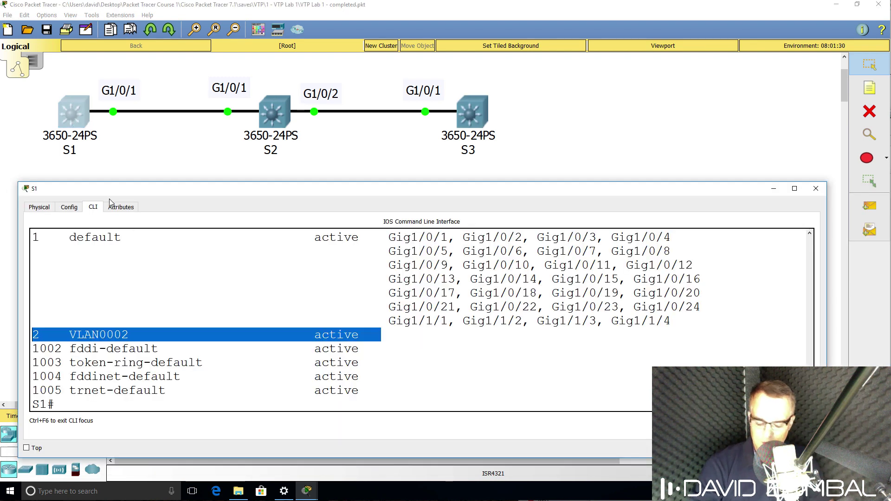
{"action": "type", "text": "show"}
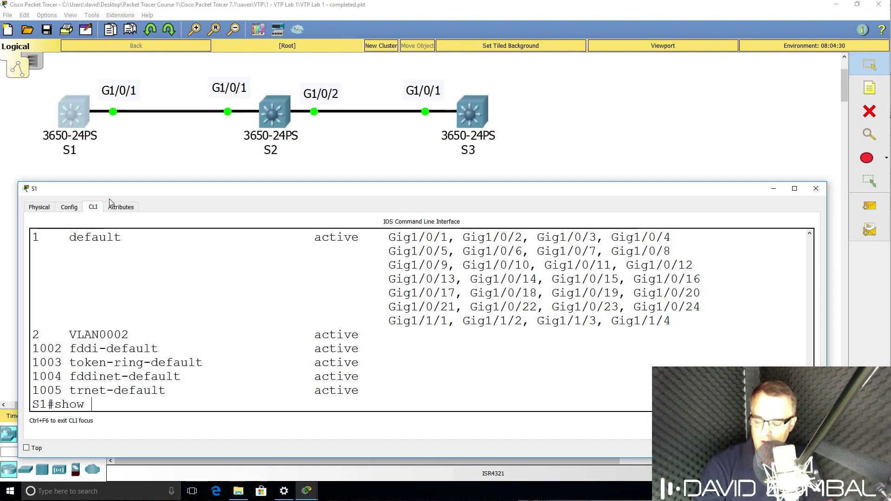
{"action": "type", "text": "int"}
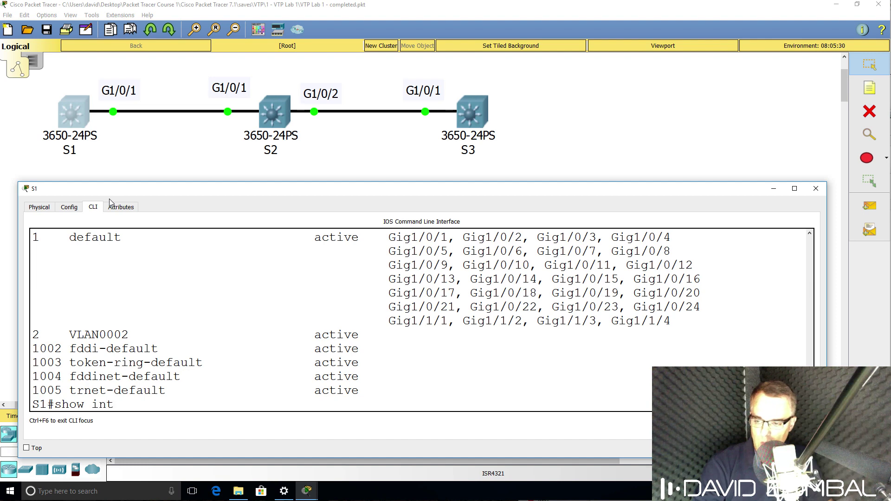
{"action": "type", "text": " tr"}
{"action": "key", "text": "Tab"}
{"action": "key", "text": "Return"}
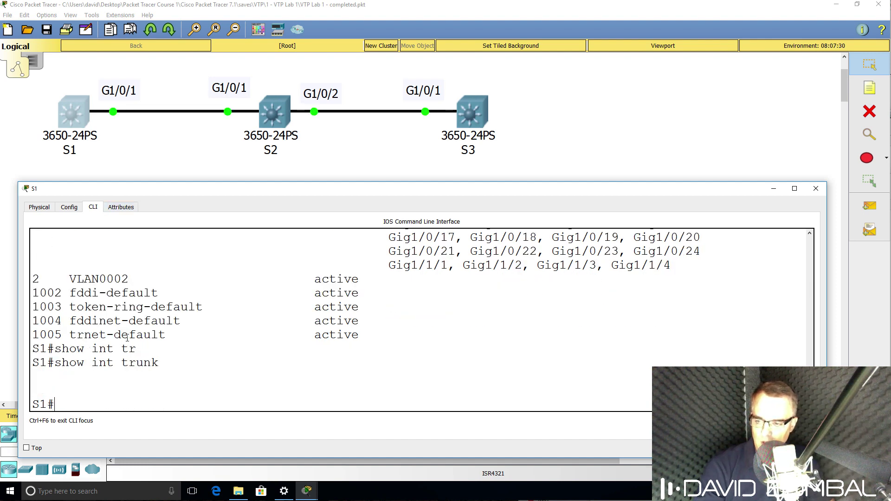
{"action": "left_click_drag", "start_coordinate": [166, 363], "coordinate": [5, 370]}
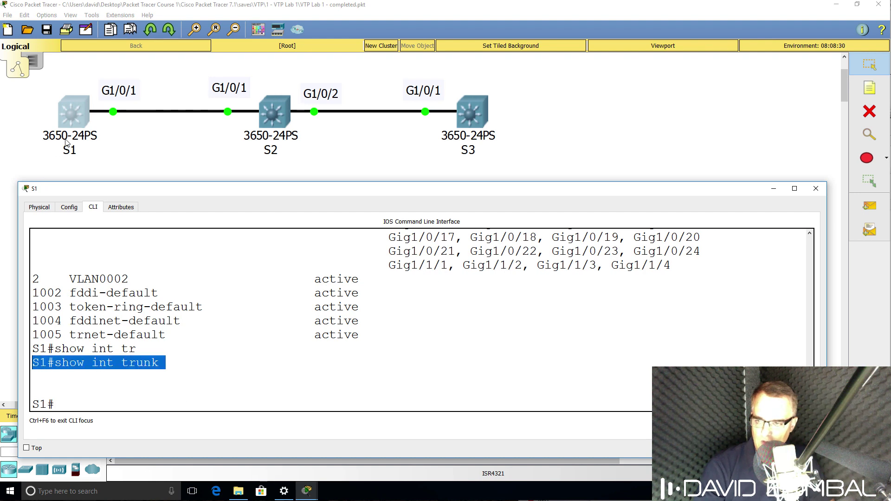
Enter configuration mode for interface g1/0/1 on S1 and set its trunk encapsulation to dot1q, checking the available encapsulation options first
{"action": "type", "text": "conf t"}
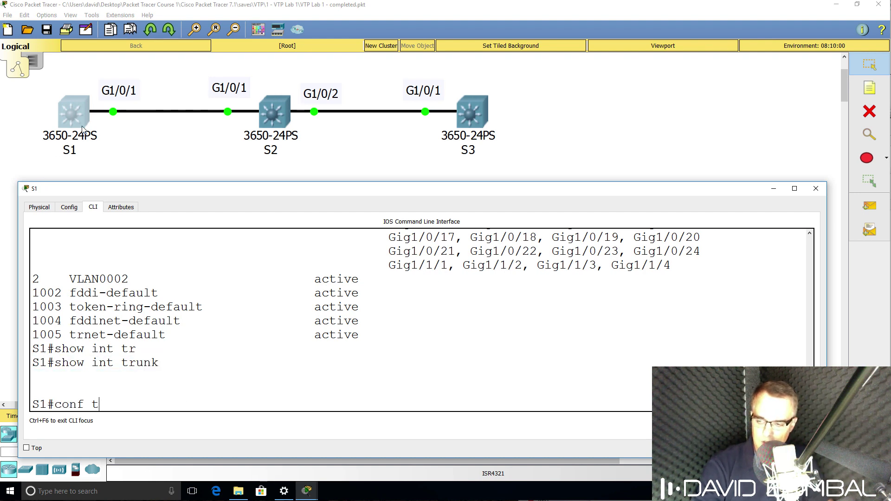
{"action": "key", "text": "Return"}
{"action": "type", "text": "int g1/0/1"}
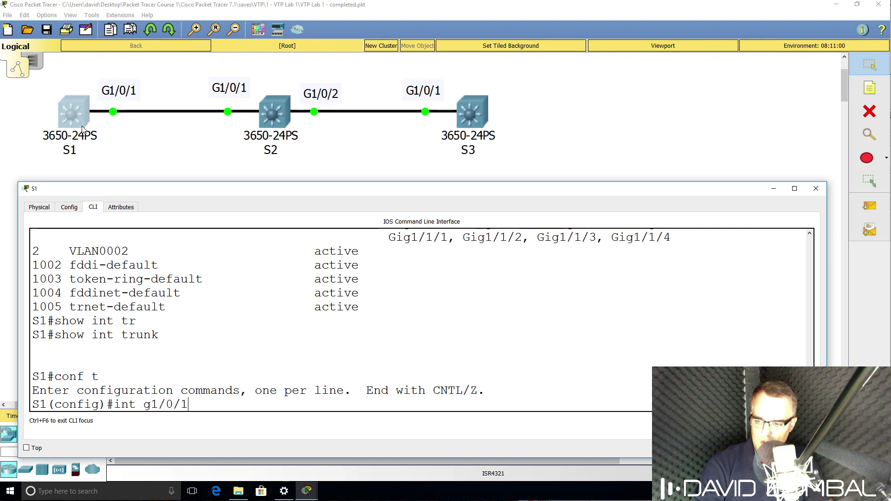
{"action": "key", "text": "Return"}
{"action": "type", "text": "sw"}
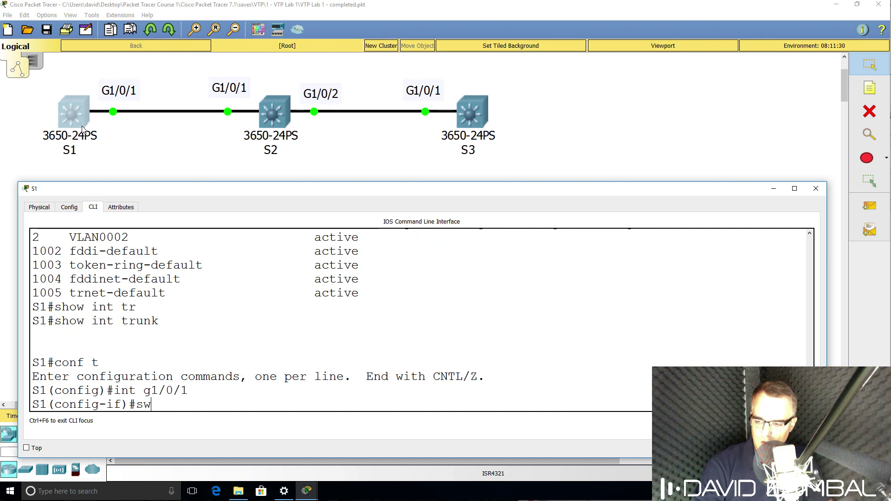
{"action": "key", "text": "Tab"}
{"action": "type", "text": "t"}
{"action": "key", "text": "Tab"}
{"action": "type", "text": "en"}
{"action": "key", "text": "Tab"}
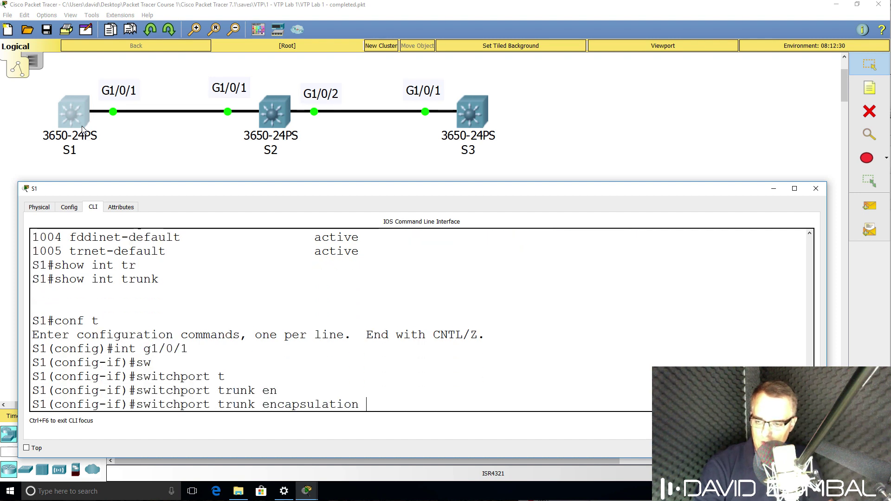
{"action": "type", "text": "?do"}
{"action": "key", "text": "Tab"}
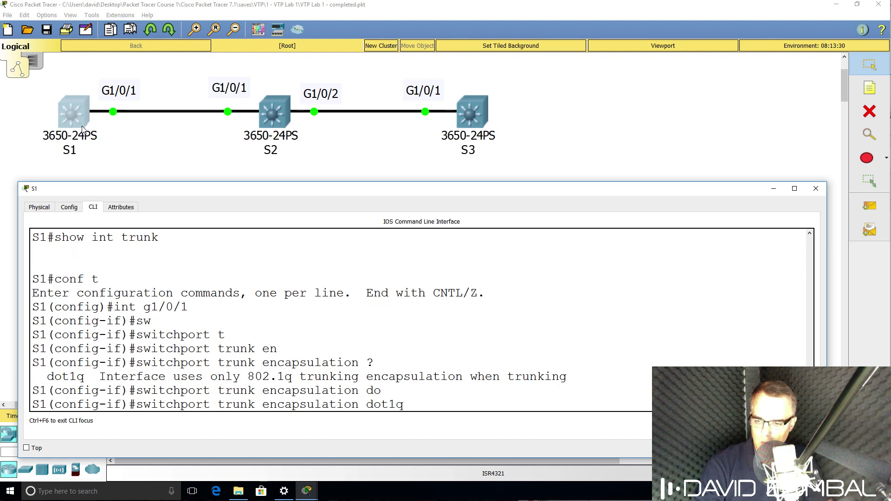
{"action": "key", "text": "Return"}
Set the switchport mode of g1/0/1 on S1 to trunk and leave configuration mode
{"action": "type", "text": "sw"}
{"action": "key", "text": "Tab"}
{"action": "type", "text": "mo"}
{"action": "key", "text": "Tab"}
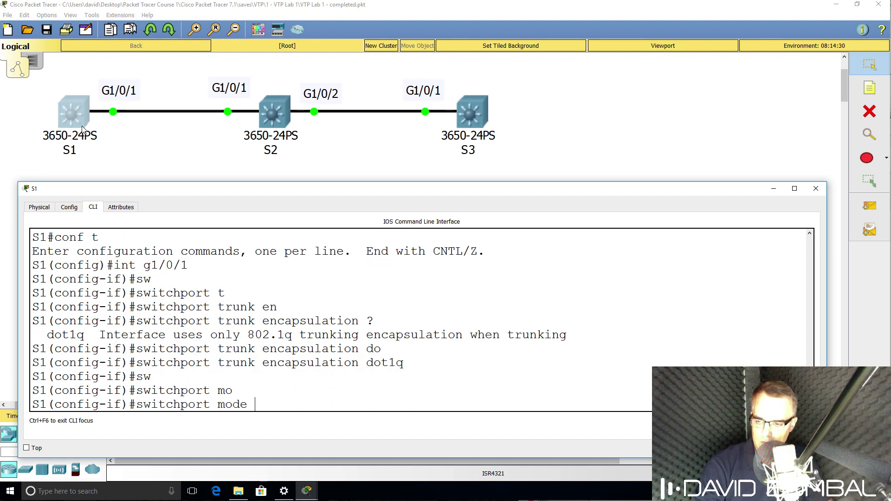
{"action": "type", "text": "tr"}
{"action": "key", "text": "Tab"}
{"action": "key", "text": "Return"}
{"action": "type", "text": "end"}
{"action": "key", "text": "Return"}
{"action": "key", "text": "Return"}
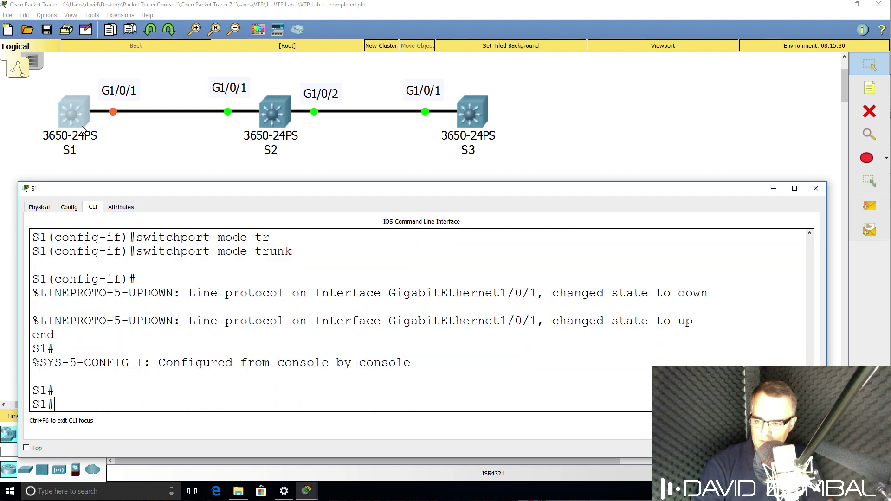
Show the interface trunk status on S1 again and check the mode, encapsulation and status of Gig1/0/1
{"action": "type", "text": "show int trunk"}
{"action": "key", "text": "Return"}
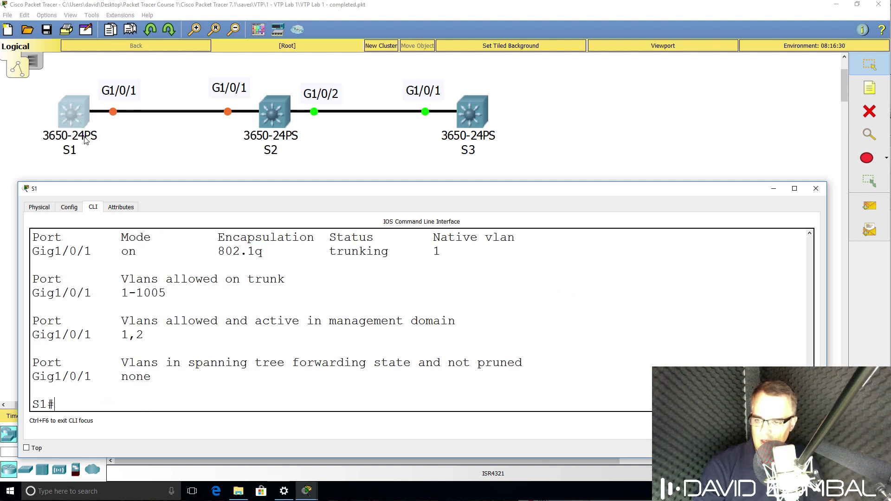
{"action": "scroll", "coordinate": [108, 314], "scroll_direction": "up", "scroll_amount": 2}
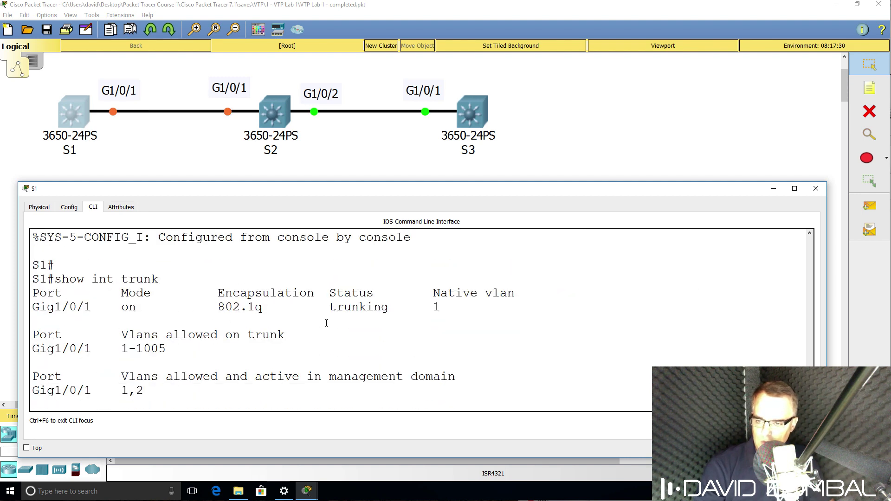
{"action": "left_click_drag", "start_coordinate": [326, 322], "coordinate": [1, 259]}
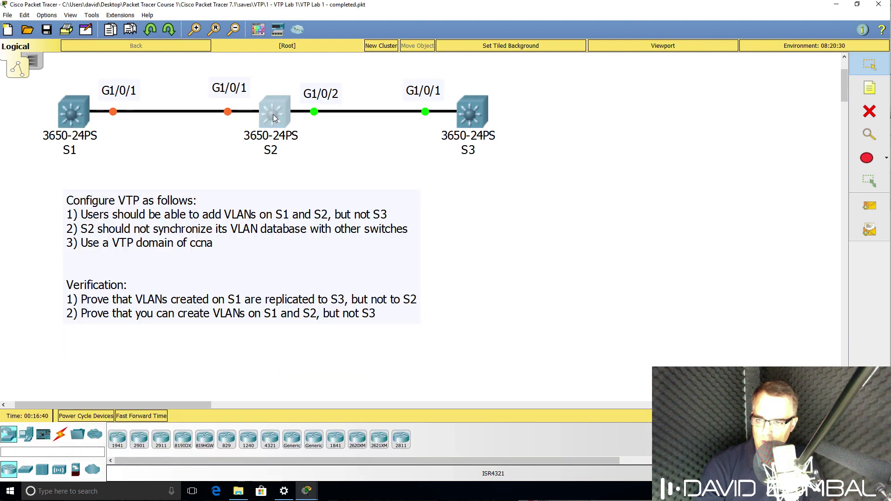
Bring up the S2 command line, read the spanning-tree messages about GigabitEthernet1/0/1 and get back to a clean prompt
{"action": "left_click", "coordinate": [273, 115]}
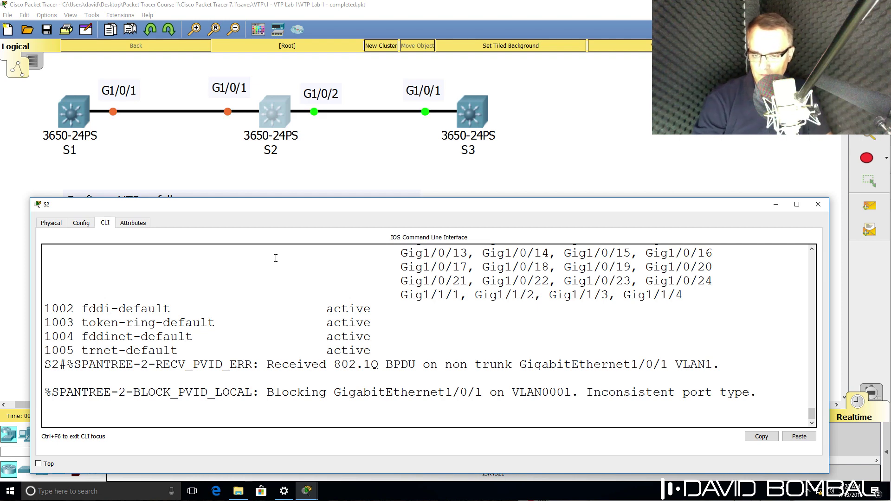
{"action": "left_click_drag", "start_coordinate": [756, 394], "coordinate": [92, 353]}
{"action": "key", "text": "Return"}
{"action": "key", "text": "Return"}
{"action": "key", "text": "Return"}
Enter configuration mode for interface g1/0/1 on S2 and set its trunk encapsulation to dot1q
{"action": "type", "text": "conf t"}
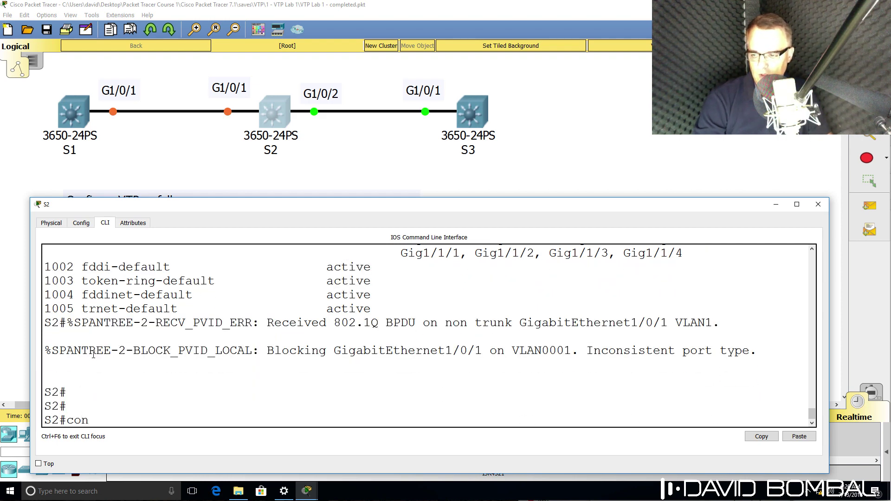
{"action": "key", "text": "Return"}
{"action": "type", "text": "int g1/0/1"}
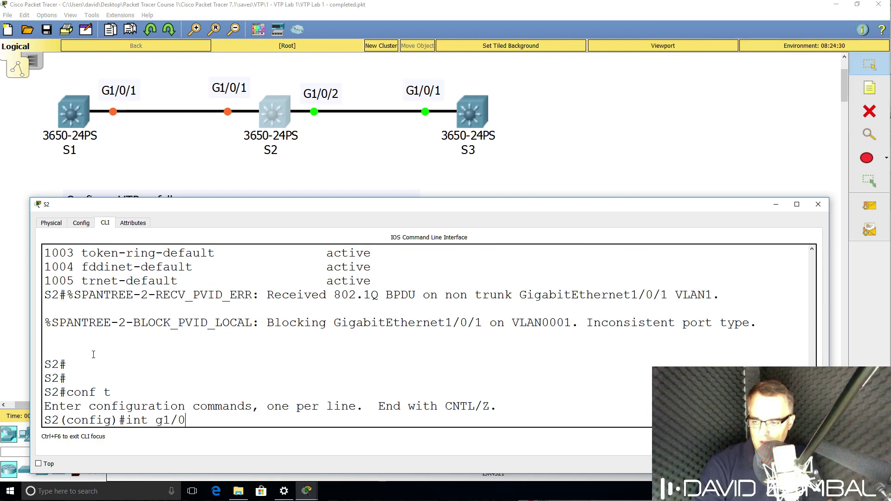
{"action": "key", "text": "Return"}
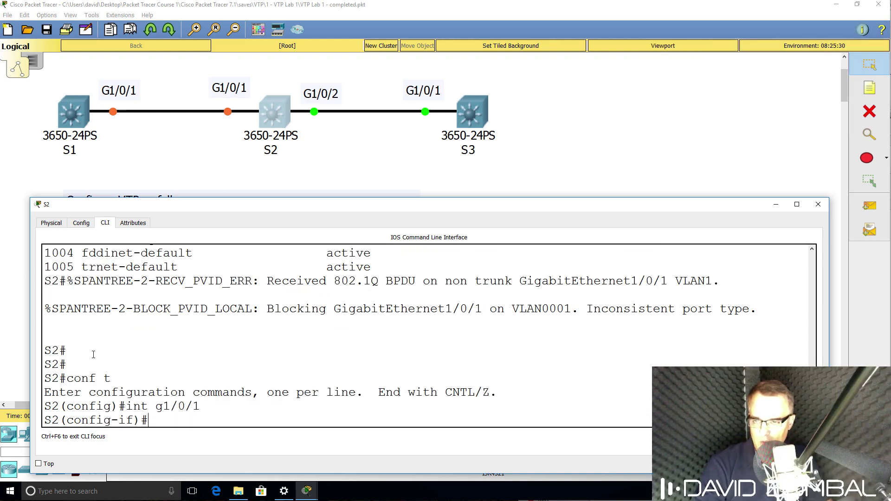
{"action": "type", "text": "sw"}
{"action": "key", "text": "Tab"}
{"action": "type", "text": "tr"}
{"action": "key", "text": "Tab"}
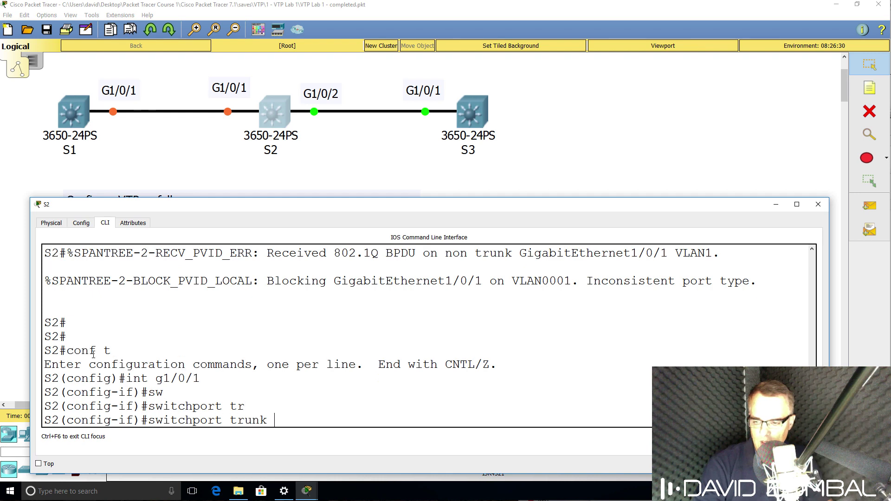
{"action": "type", "text": "en"}
{"action": "key", "text": "Tab"}
{"action": "type", "text": "do"}
{"action": "key", "text": "Tab"}
{"action": "key", "text": "Return"}
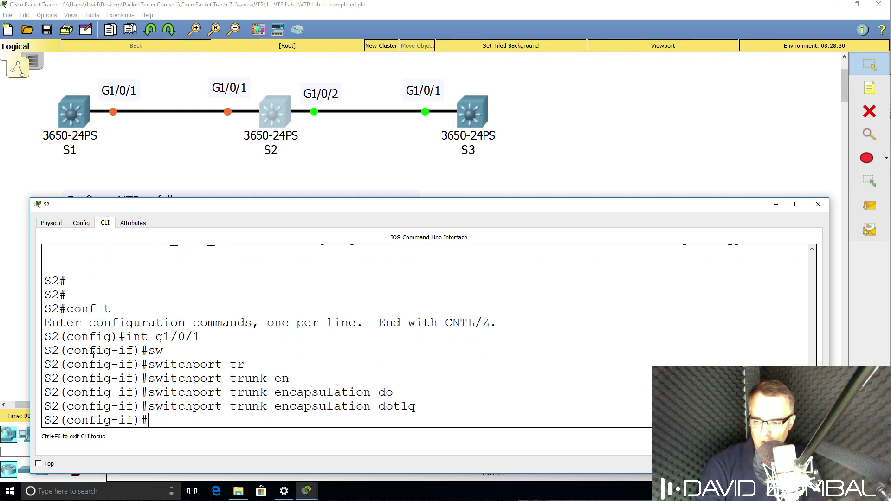
Set the switchport mode of g1/0/1 on S2 to trunk
{"action": "type", "text": "sw"}
{"action": "key", "text": "Tab"}
{"action": "type", "text": "mo"}
{"action": "key", "text": "Tab"}
{"action": "type", "text": "tr"}
{"action": "key", "text": "Tab"}
{"action": "key", "text": "Return"}
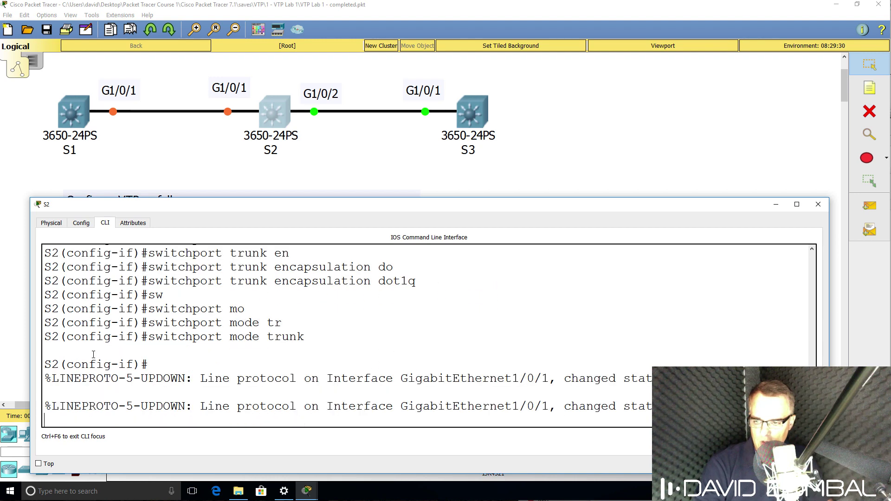
{"action": "key", "text": "Return"}
{"action": "key", "text": "Return"}
Switch to interface g1/0/2 on S2 and set its trunk encapsulation to dot1q
{"action": "key", "text": "Up"}
{"action": "key", "text": "Up"}
{"action": "key", "text": "Up"}
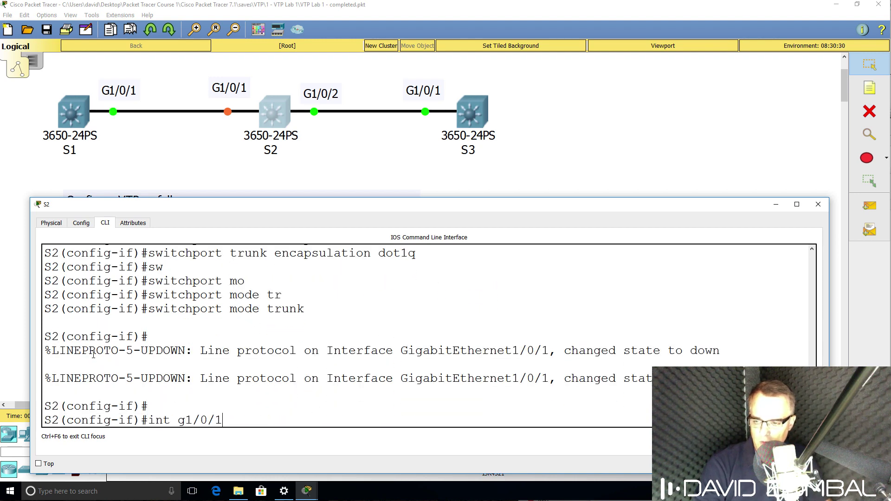
{"action": "key", "text": "BackSpace"}
{"action": "type", "text": "2"}
{"action": "key", "text": "Return"}
{"action": "key", "text": "Up"}
{"action": "key", "text": "Up"}
{"action": "key", "text": "Up"}
{"action": "key", "text": "Return"}
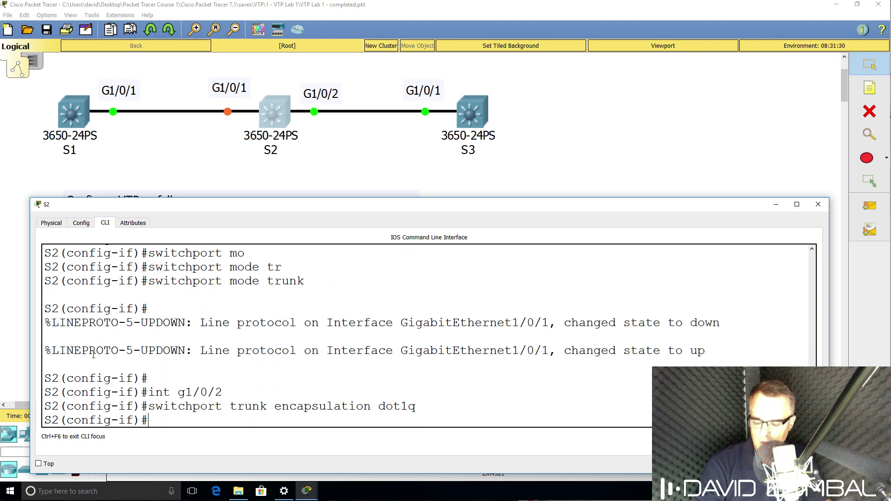
Set the switchport mode of g1/0/2 on S2 to trunk and leave configuration mode
{"action": "type", "text": "sw"}
{"action": "key", "text": "Tab"}
{"action": "type", "text": "mo"}
{"action": "key", "text": "Tab"}
{"action": "type", "text": "tr"}
{"action": "key", "text": "Tab"}
{"action": "key", "text": "Return"}
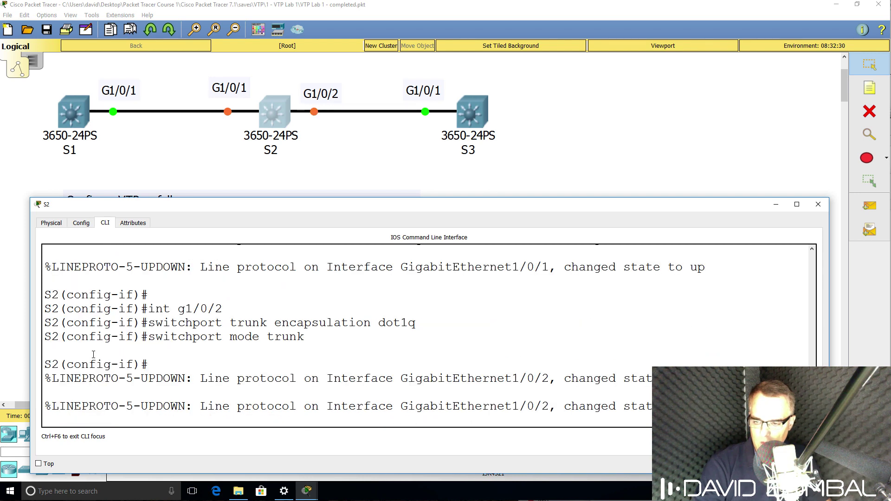
{"action": "key", "text": "Return"}
{"action": "type", "text": "end"}
{"action": "key", "text": "Return"}
{"action": "key", "text": "Return"}
{"action": "key", "text": "Return"}
{"action": "key", "text": "Return"}
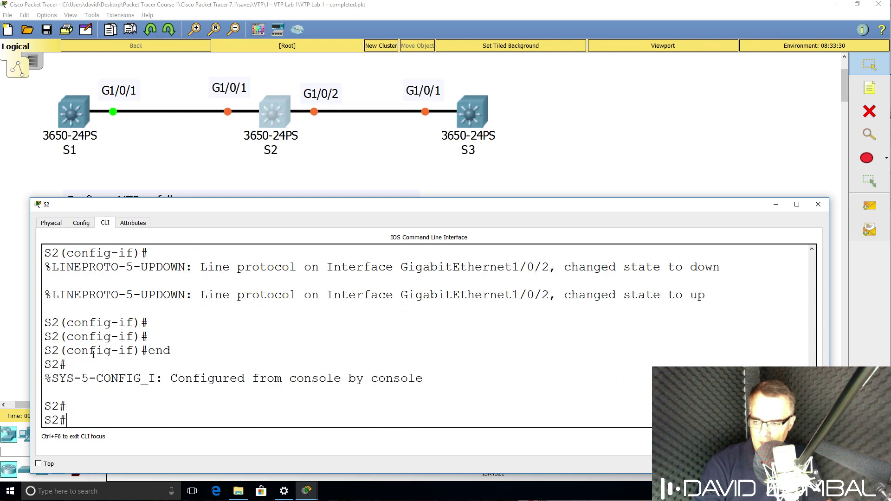
Show the interface trunk status on S2 and check the entries for Gig1/0/1 and Gig1/0/2
{"action": "type", "text": "show int tr"}
{"action": "key", "text": "Return"}
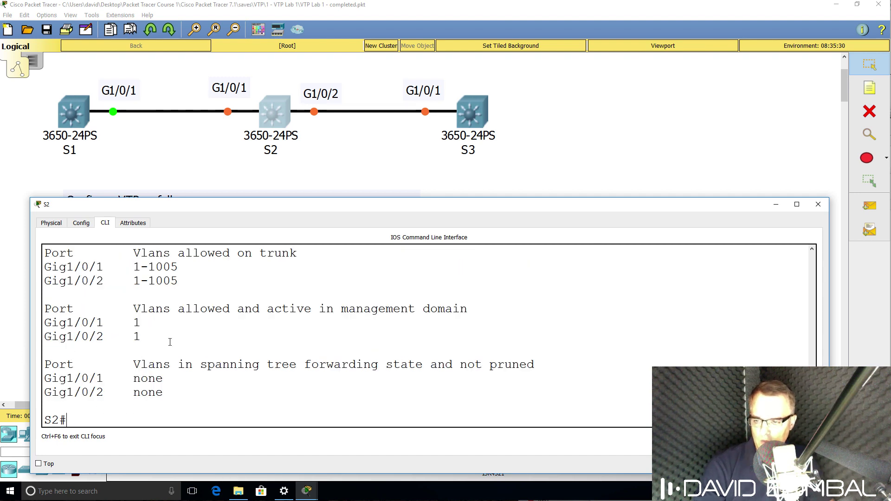
{"action": "scroll", "coordinate": [169, 342], "scroll_direction": "up", "scroll_amount": 3}
{"action": "left_click_drag", "start_coordinate": [555, 339], "coordinate": [24, 291]}
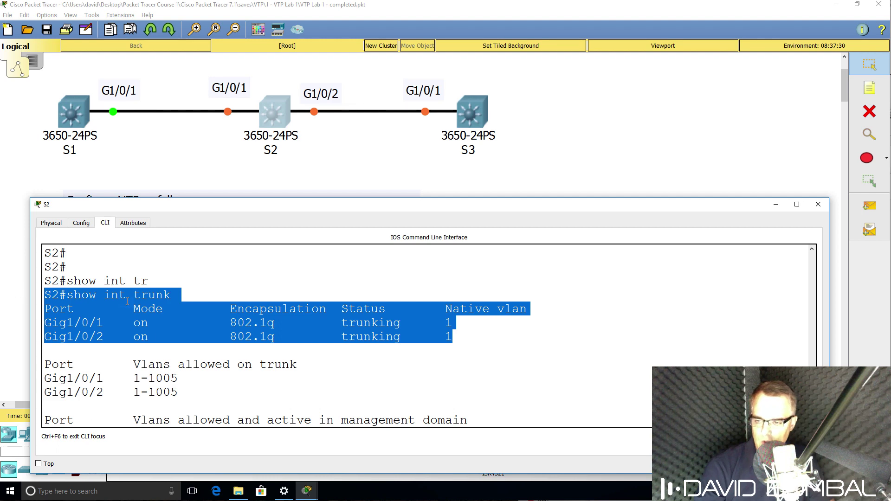
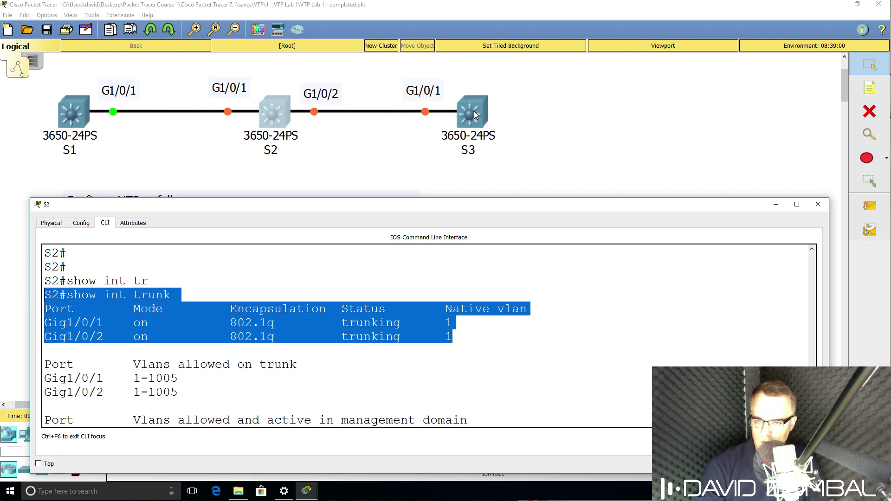
Bring up the S3 command line and get a clean prompt after the spanning-tree messages
{"action": "left_click", "coordinate": [474, 115]}
{"action": "key", "text": "Return"}
{"action": "key", "text": "Return"}
{"action": "type", "text": "conf t"}
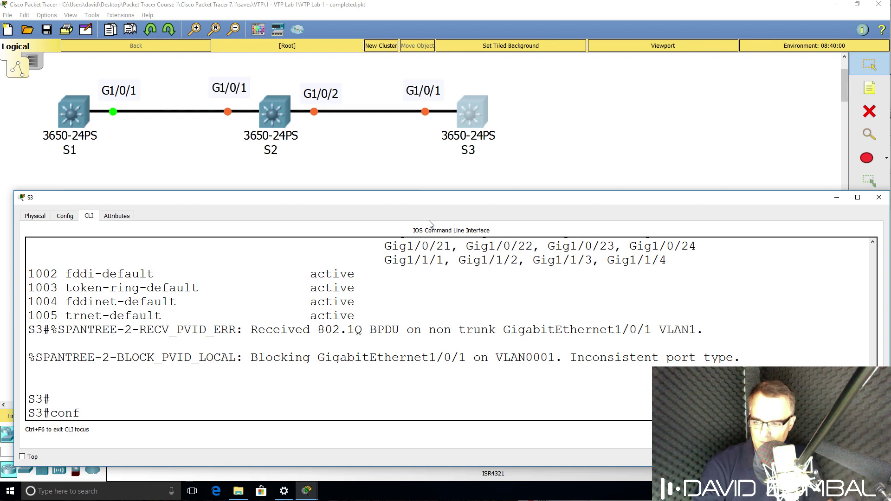
{"action": "key", "text": "Return"}
{"action": "type", "text": "intd"}
{"action": "key", "text": "Return"}
Show the interface trunk status on S3 to check whether any ports are trunking
{"action": "type", "text": "show int tr"}
{"action": "key", "text": "Tab"}
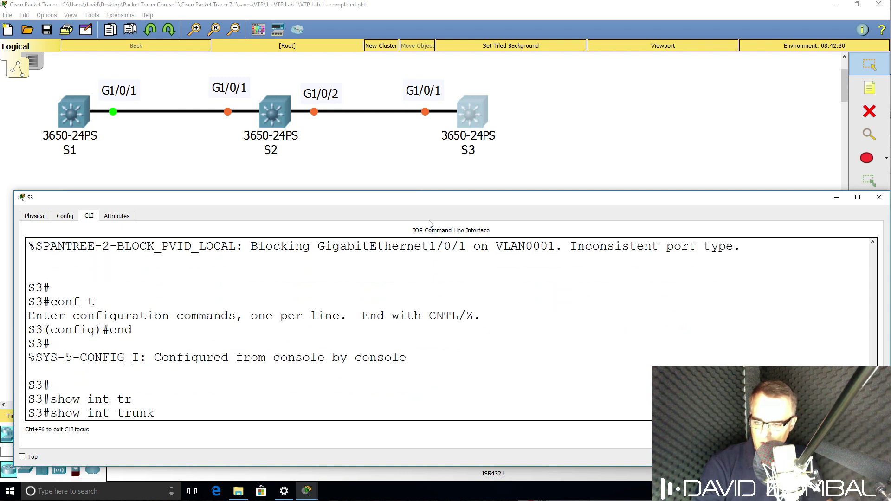
{"action": "key", "text": "Return"}
Enter configuration mode for interface g1/0/1 on S3 and set its trunk encapsulation to dot1q
{"action": "type", "text": "co"}
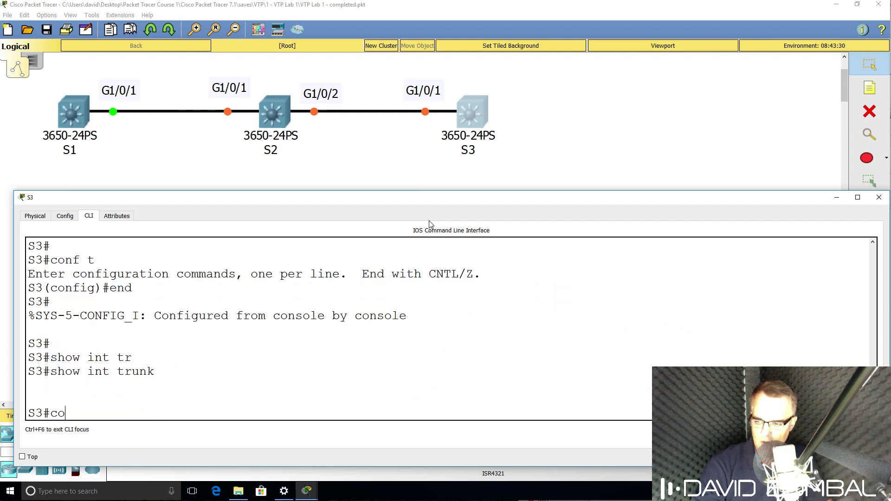
{"action": "type", "text": "nf t"}
{"action": "key", "text": "Return"}
{"action": "type", "text": "int g"}
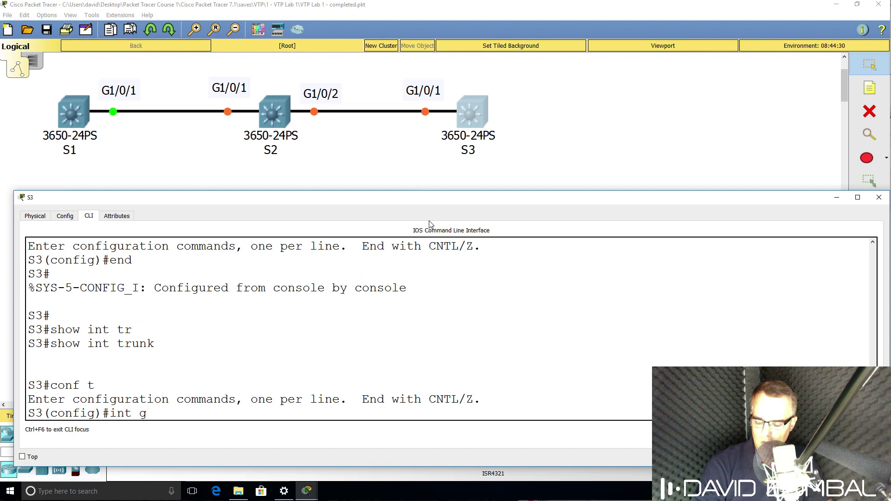
{"action": "type", "text": "1/0/1"}
{"action": "key", "text": "Return"}
{"action": "type", "text": "sw"}
{"action": "key", "text": "Tab"}
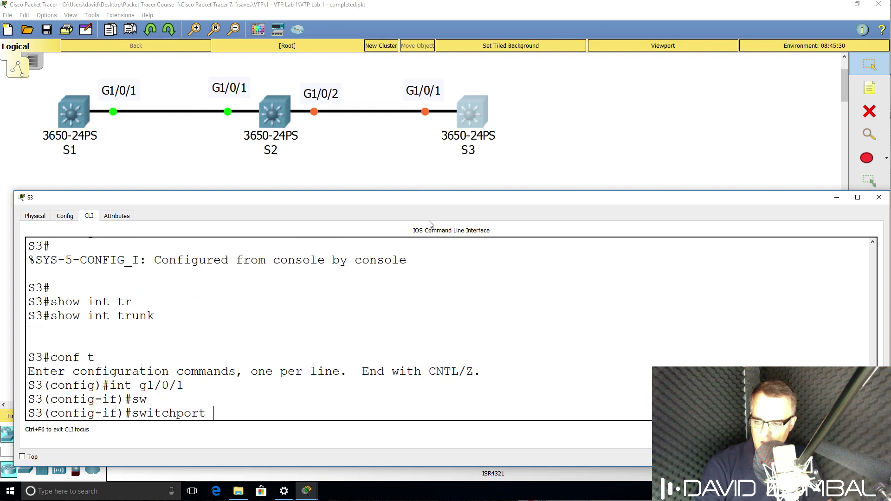
{"action": "type", "text": "tr"}
{"action": "key", "text": "Tab"}
{"action": "type", "text": "en"}
{"action": "key", "text": "Tab"}
{"action": "type", "text": "do"}
{"action": "key", "text": "Tab"}
{"action": "key", "text": "Return"}
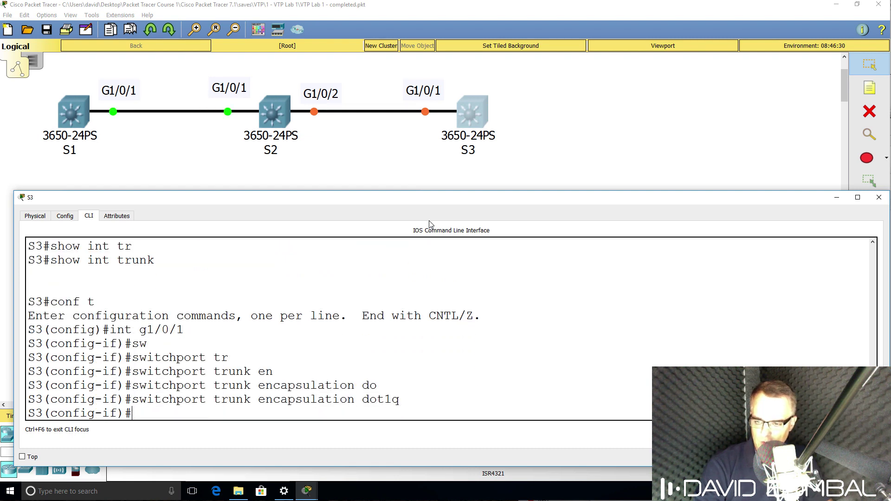
Set interface g1/0/1 on S3 to trunk mode and return to the privileged prompt
{"action": "type", "text": "sw"}
{"action": "key", "text": "Tab"}
{"action": "type", "text": "mo"}
{"action": "key", "text": "Tab"}
{"action": "type", "text": "tr"}
{"action": "key", "text": "Tab"}
{"action": "key", "text": "Return"}
{"action": "key", "text": "Return"}
{"action": "key", "text": "Return"}
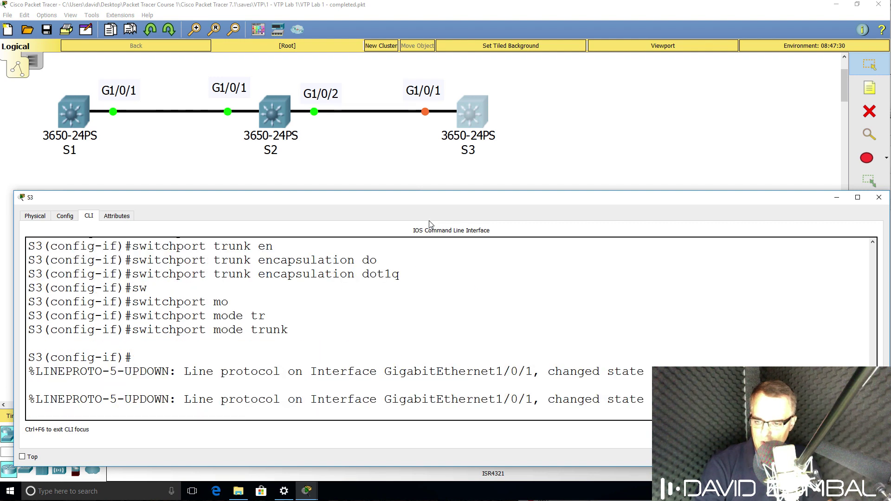
{"action": "type", "text": "end"}
{"action": "key", "text": "Return"}
{"action": "key", "text": "Return"}
{"action": "key", "text": "Return"}
{"action": "key", "text": "Return"}
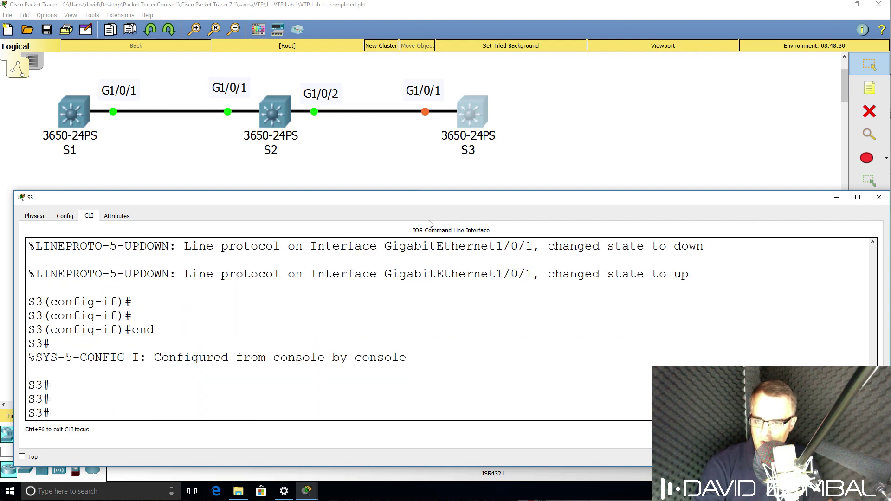
Show the VTP status on S3 and check its domain details and configuration revision
{"action": "type", "text": "show "}
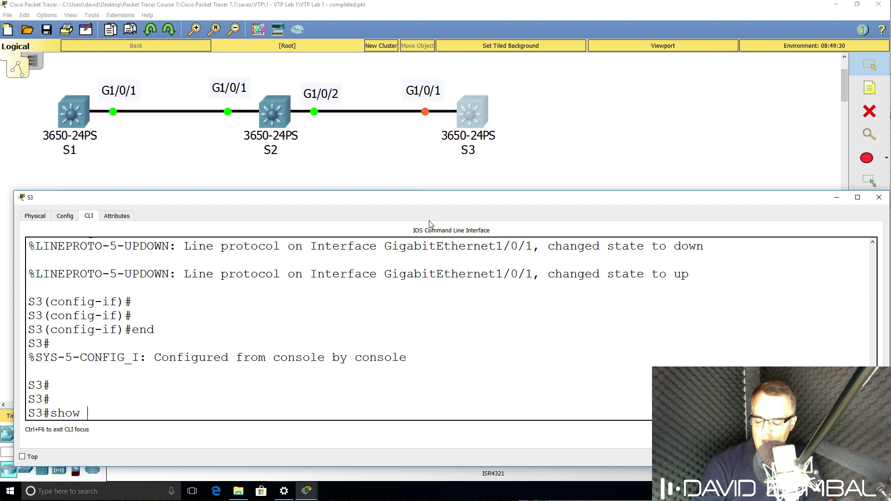
{"action": "type", "text": "vtp status"}
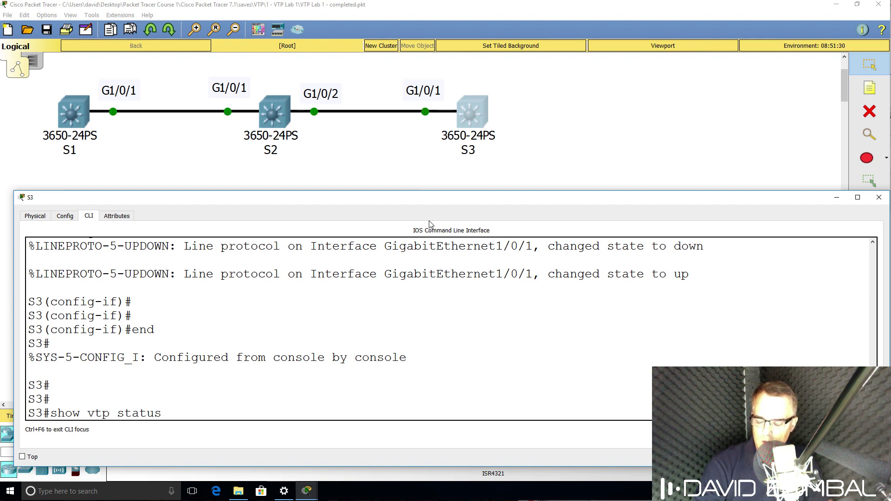
{"action": "key", "text": "Return"}
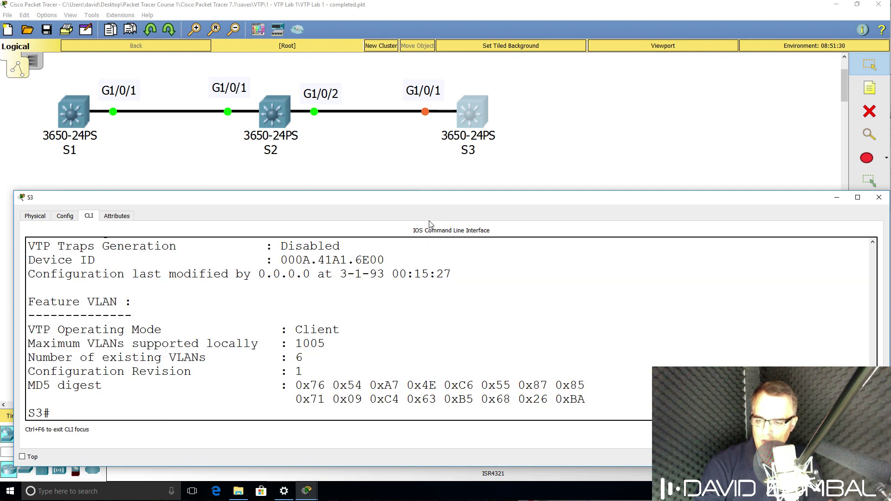
{"action": "scroll", "coordinate": [295, 325], "scroll_direction": "up", "scroll_amount": 3}
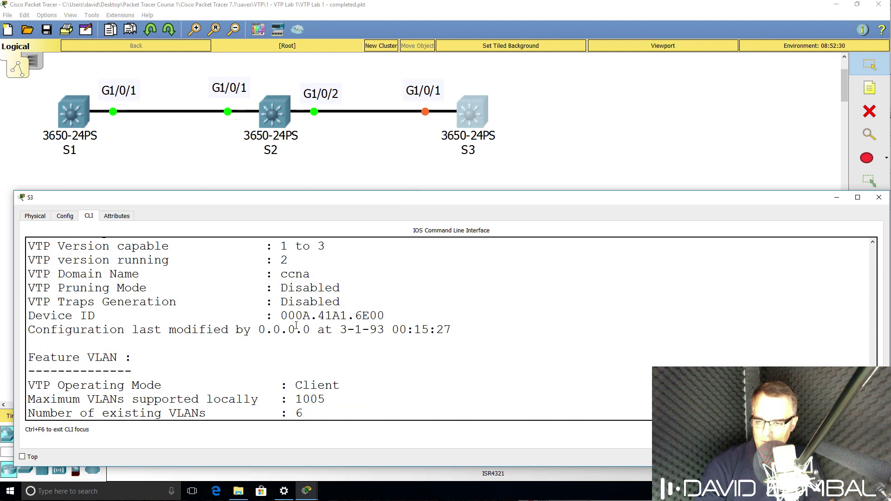
{"action": "left_click_drag", "start_coordinate": [161, 316], "coordinate": [35, 315]}
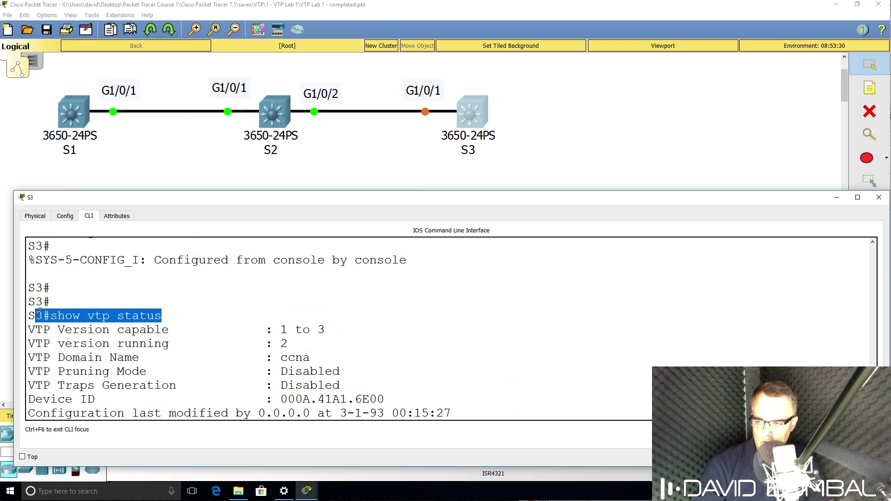
{"action": "scroll", "coordinate": [179, 341], "scroll_direction": "down", "scroll_amount": 3}
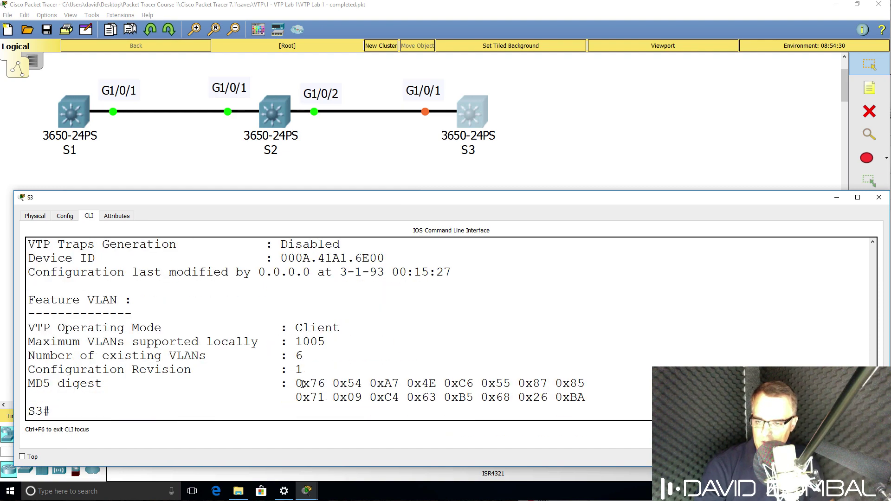
{"action": "left_click_drag", "start_coordinate": [315, 369], "coordinate": [0, 368]}
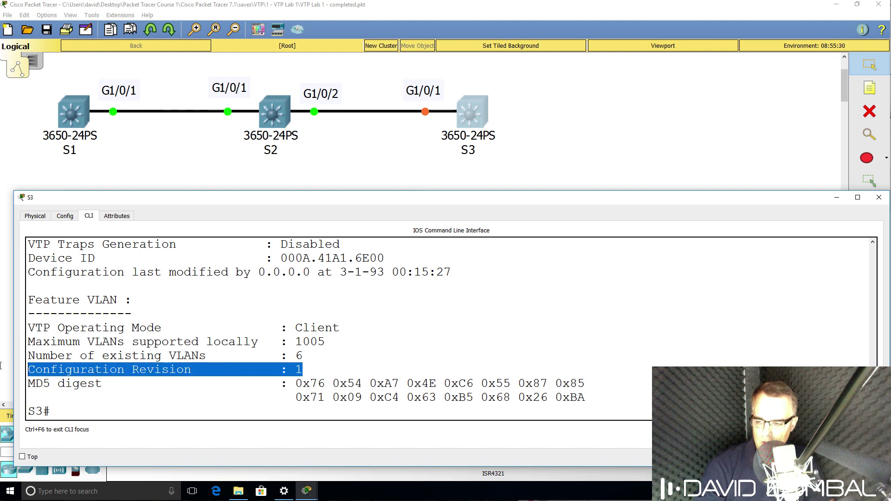
Show the brief VLAN list on S3 and check the entry for VLAN 2
{"action": "type", "text": "sh"}
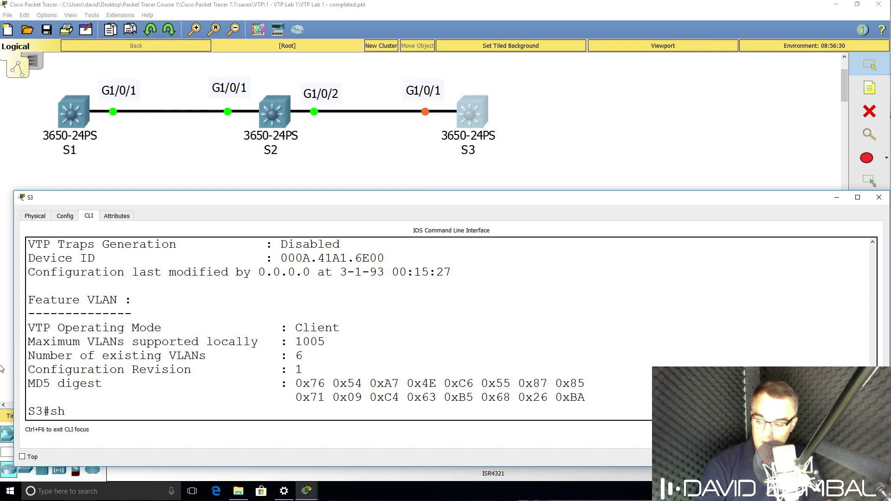
{"action": "type", "text": "ow vlan br"}
{"action": "key", "text": "Return"}
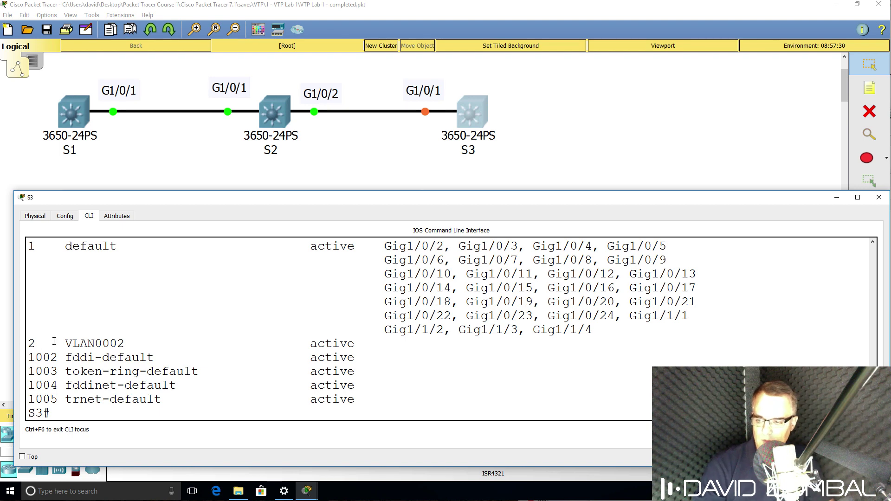
{"action": "left_click_drag", "start_coordinate": [370, 339], "coordinate": [18, 344]}
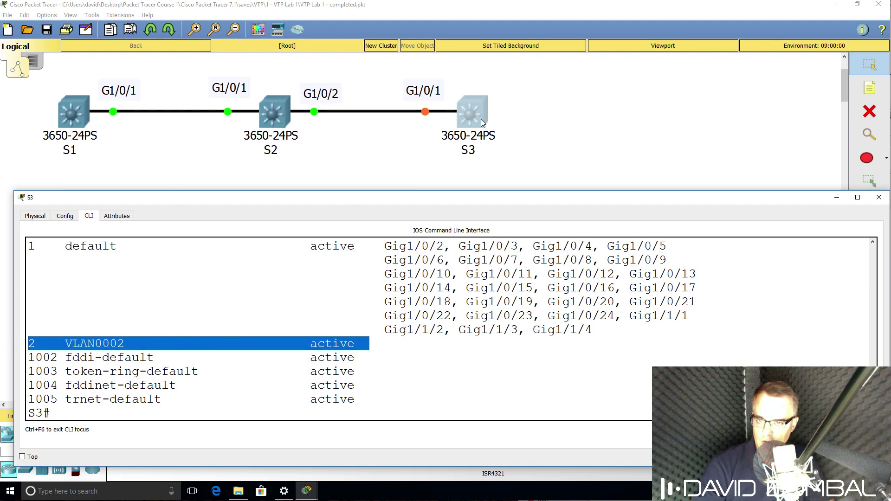
Switch to the S2 command line and show its brief VLAN list to check whether VLAN 2 is present
{"action": "left_click", "coordinate": [306, 490]}
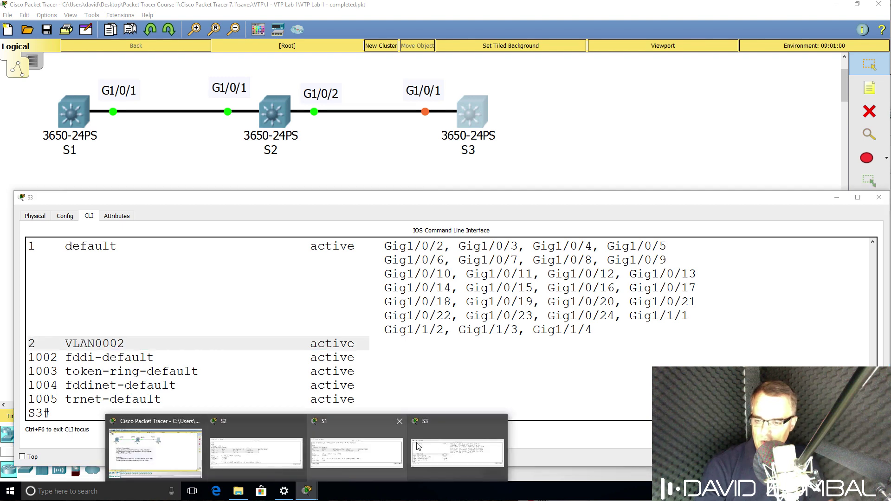
{"action": "left_click", "coordinate": [227, 457]}
{"action": "key", "text": "Return"}
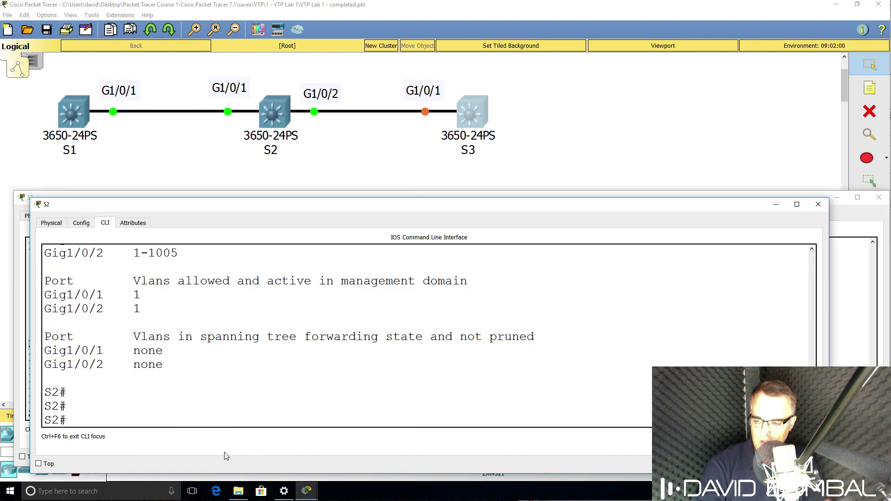
{"action": "key", "text": "Return"}
{"action": "key", "text": "Up"}
{"action": "key", "text": "Up"}
{"action": "key", "text": "Up"}
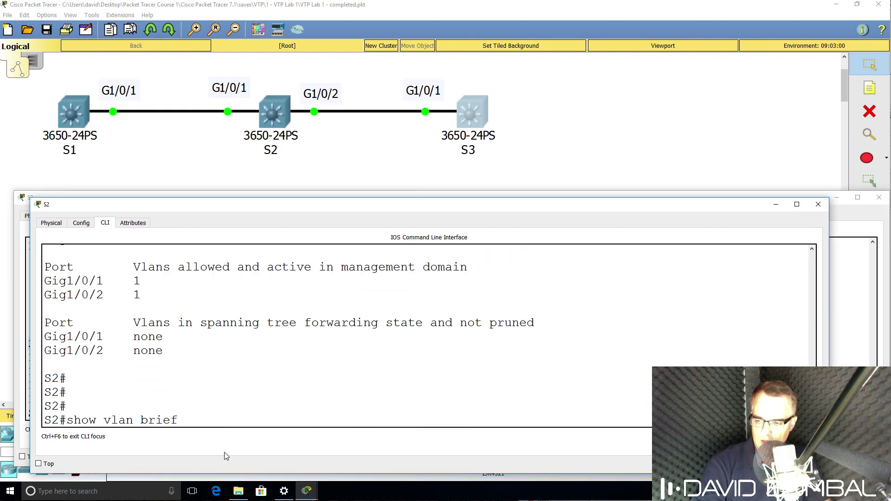
{"action": "key", "text": "Return"}
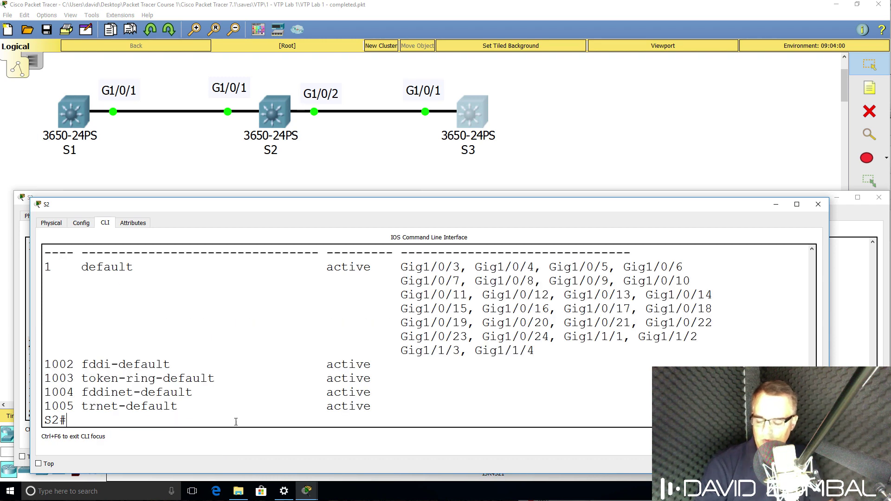
Show the VTP status on S2 and check its VTP operating mode
{"action": "type", "text": "show "}
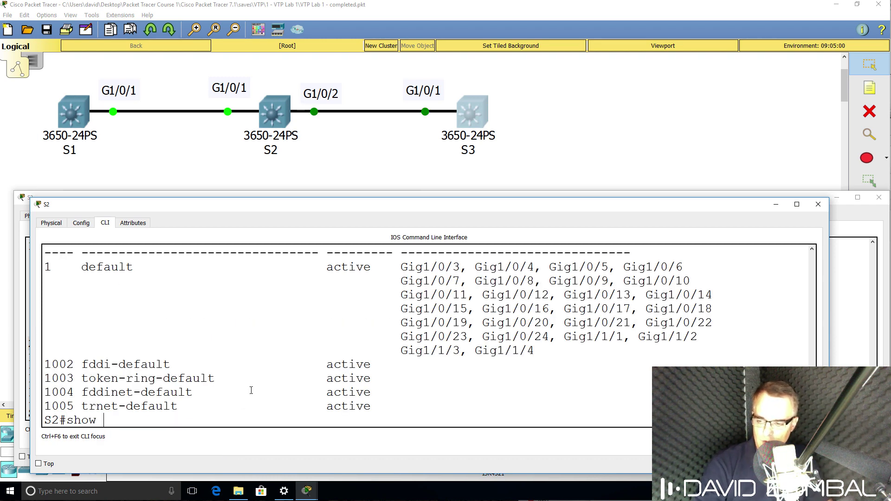
{"action": "type", "text": "vtp st"}
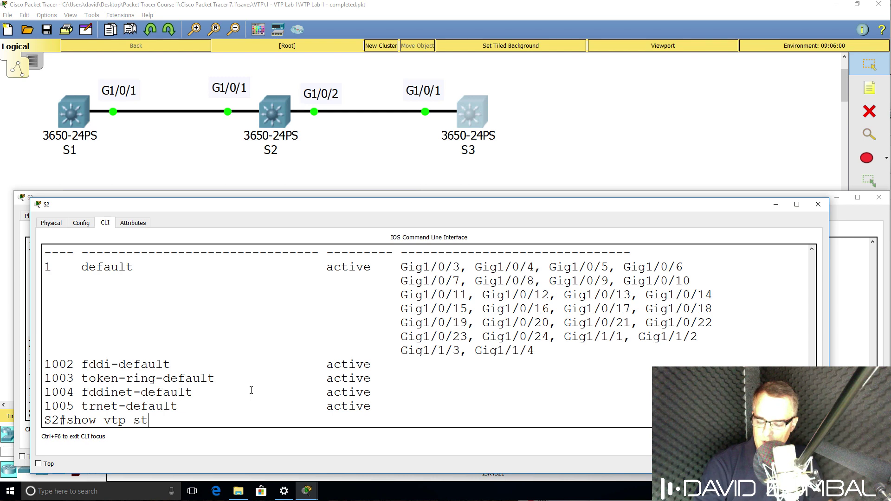
{"action": "type", "text": "a"}
{"action": "key", "text": "Return"}
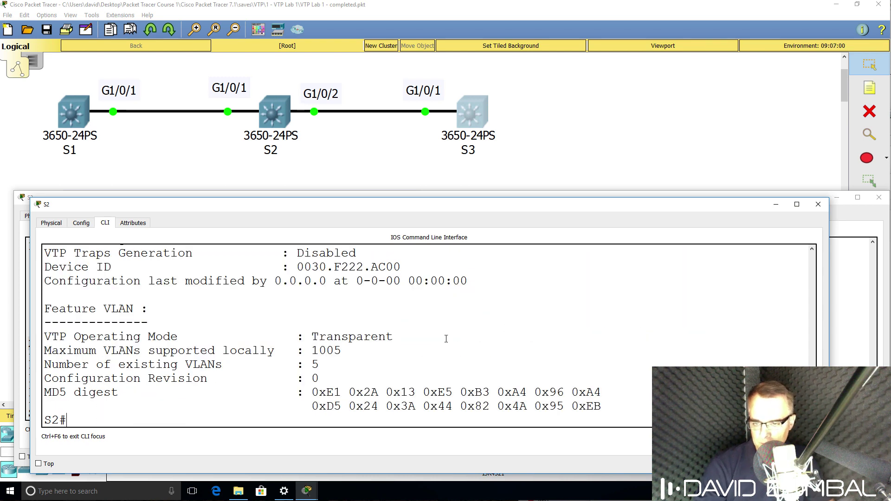
{"action": "left_click_drag", "start_coordinate": [397, 337], "coordinate": [41, 341]}
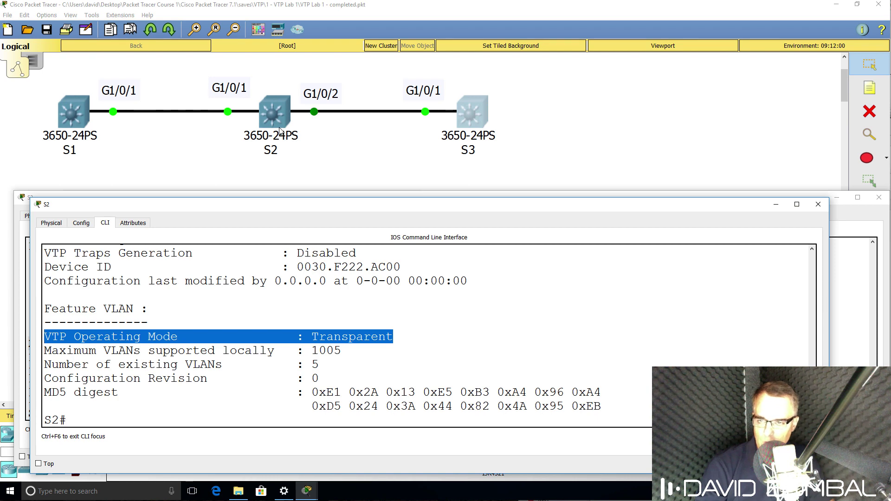
Try to create VLAN 3 on S3 from configuration mode, then return to the privileged prompt
{"action": "left_click", "coordinate": [110, 199]}
{"action": "type", "text": "conf"}
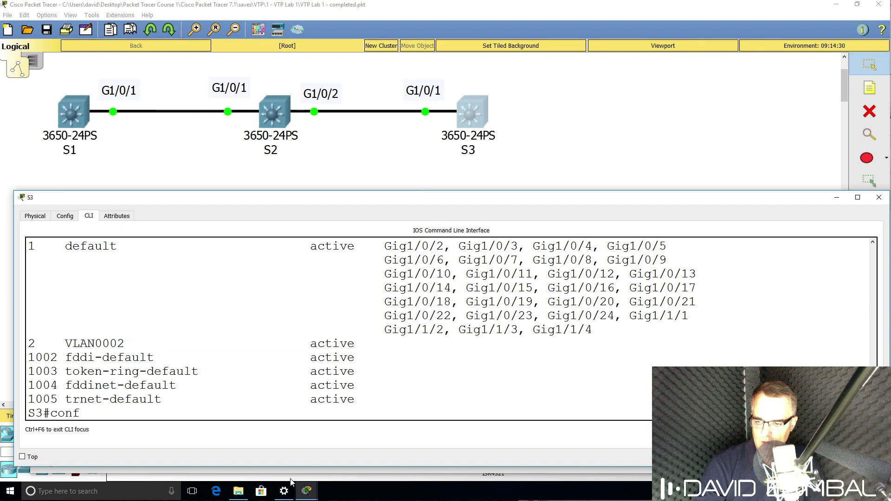
{"action": "type", "text": " t"}
{"action": "key", "text": "Return"}
{"action": "type", "text": "vlan 3"}
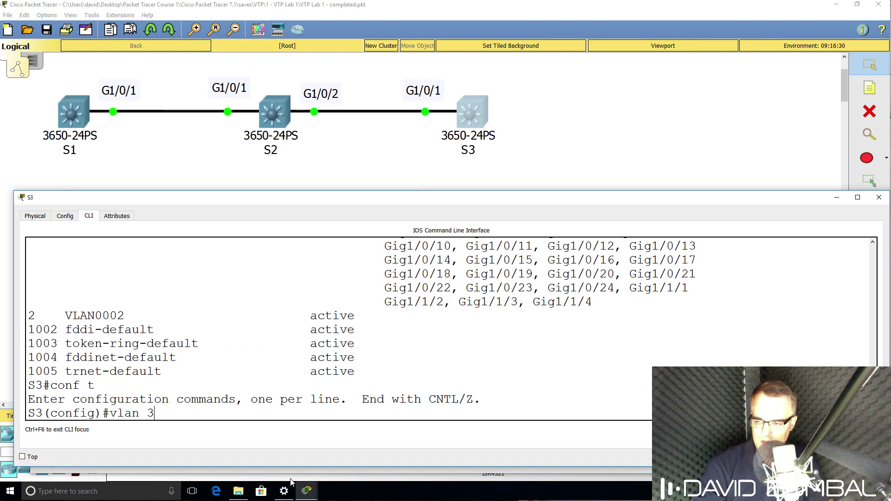
{"action": "key", "text": "Return"}
{"action": "type", "text": "end"}
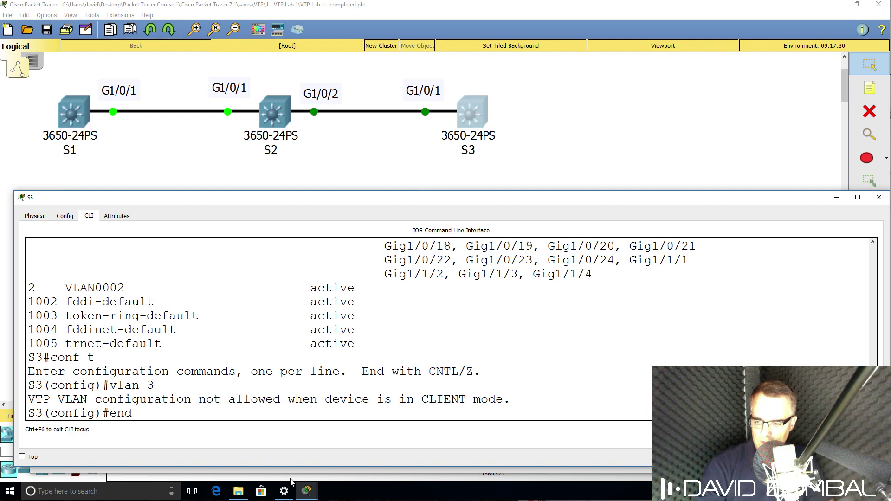
{"action": "key", "text": "Return"}
{"action": "key", "text": "Return"}
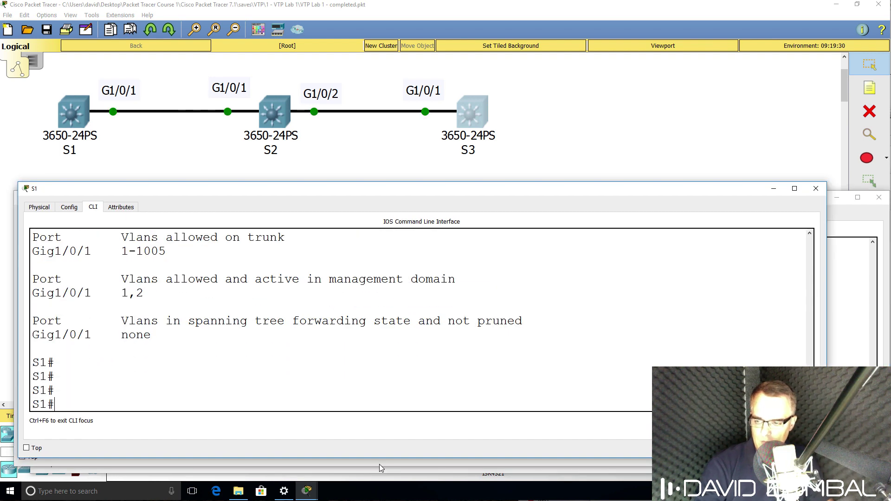
Create VLANs 3, 4 and 5 on S1 and leave configuration mode
{"action": "type", "text": "conf t"}
{"action": "key", "text": "Return"}
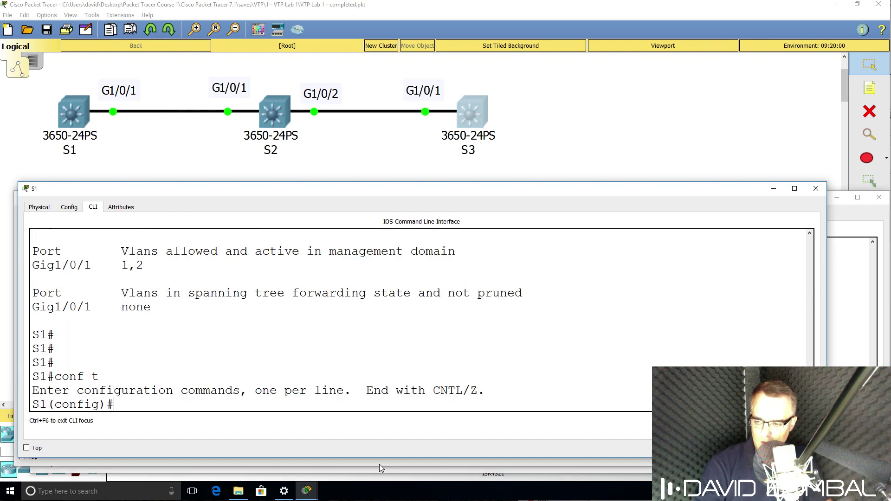
{"action": "type", "text": "vlan 3"}
{"action": "key", "text": "Return"}
{"action": "type", "text": "vlan 4"}
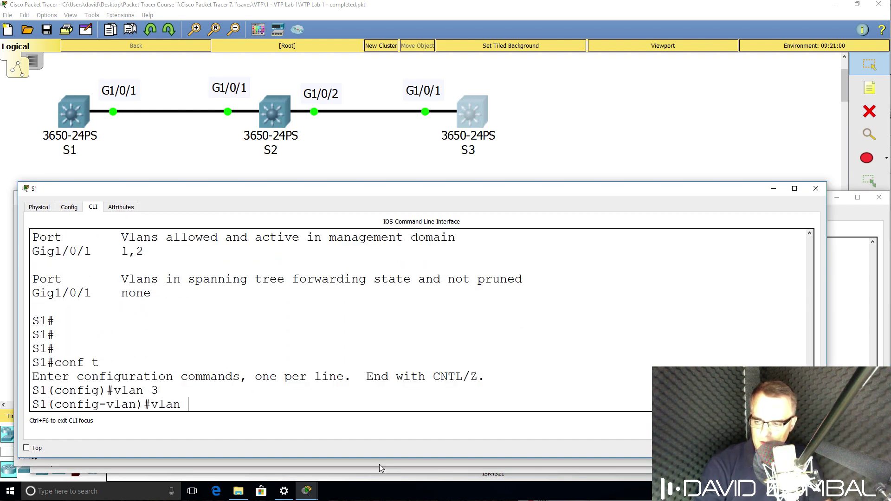
{"action": "key", "text": "Return"}
{"action": "key", "text": "Up"}
{"action": "key", "text": "BackSpace"}
{"action": "type", "text": "5"}
{"action": "key", "text": "Return"}
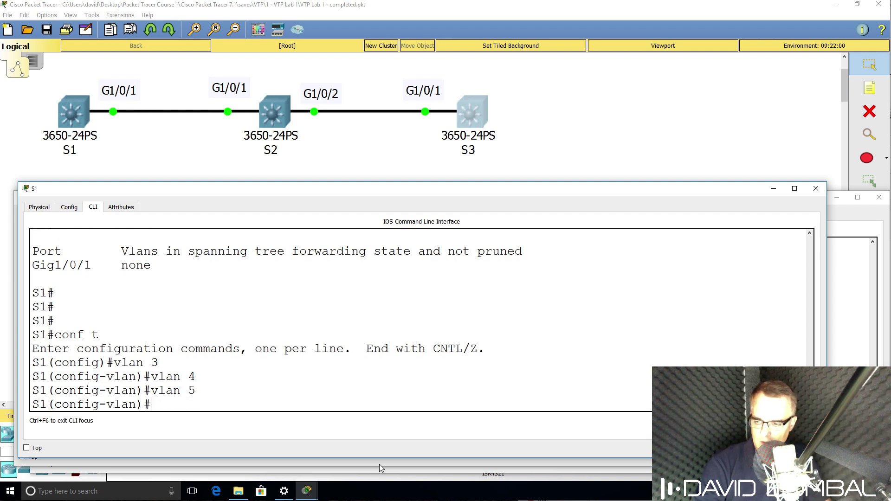
{"action": "type", "text": "ebd]"}
{"action": "key", "text": "BackSpace"}
{"action": "key", "text": "BackSpace"}
{"action": "key", "text": "BackSpace"}
{"action": "type", "text": "nd"}
{"action": "key", "text": "Return"}
{"action": "key", "text": "Return"}
{"action": "key", "text": "Return"}
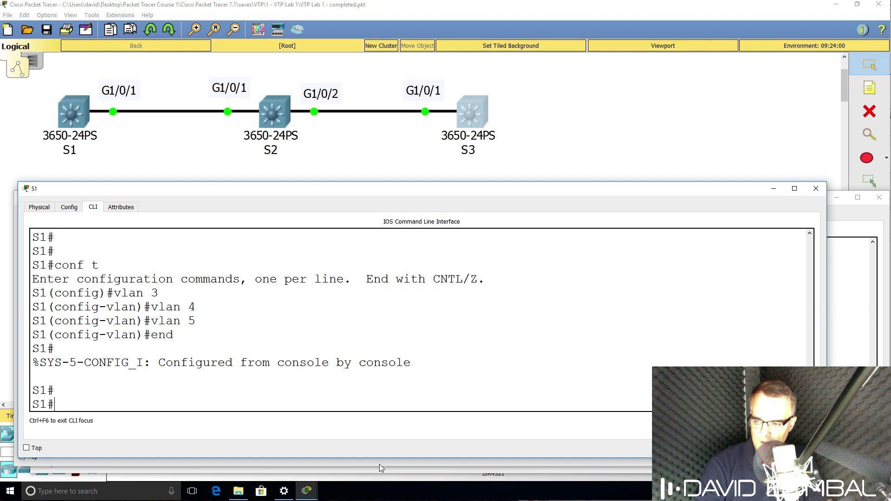
Show the VTP status on S1 and check its configuration revision
{"action": "type", "text": "show vtp st"}
{"action": "key", "text": "Return"}
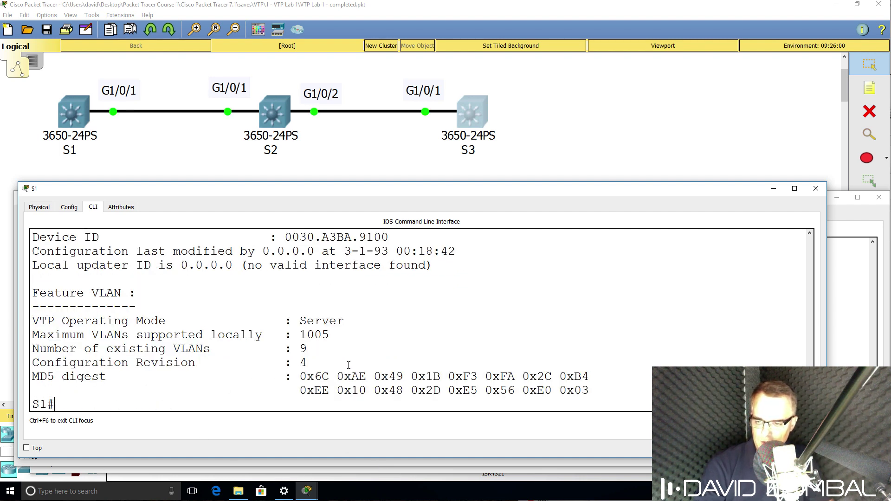
{"action": "left_click_drag", "start_coordinate": [351, 364], "coordinate": [32, 359]}
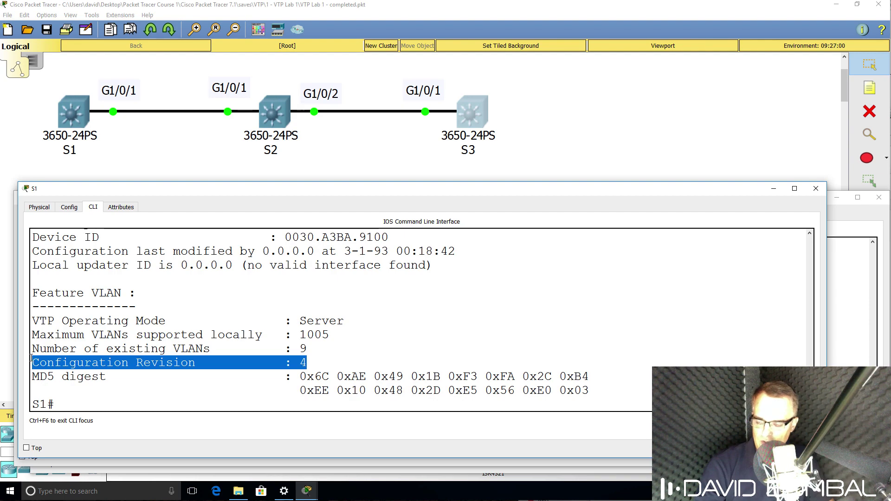
Bring up the S2 command line and check the configuration revision in its VTP status output
{"action": "left_click", "coordinate": [306, 491]}
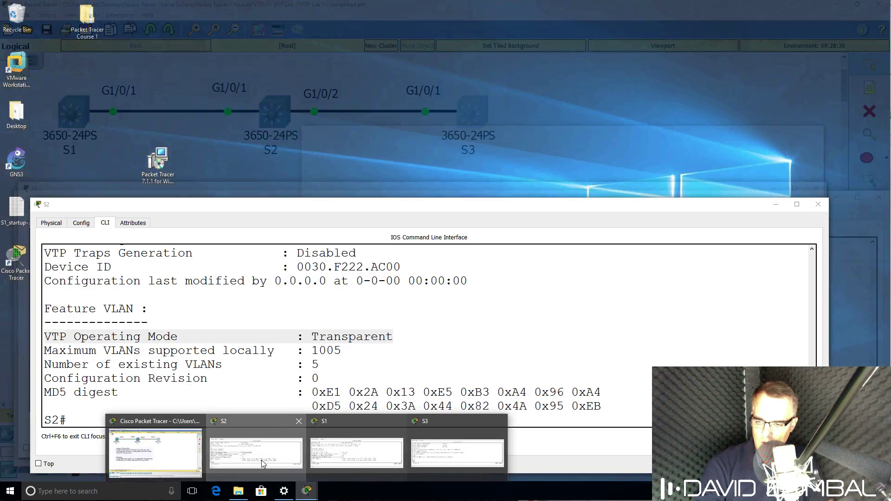
{"action": "left_click", "coordinate": [261, 460]}
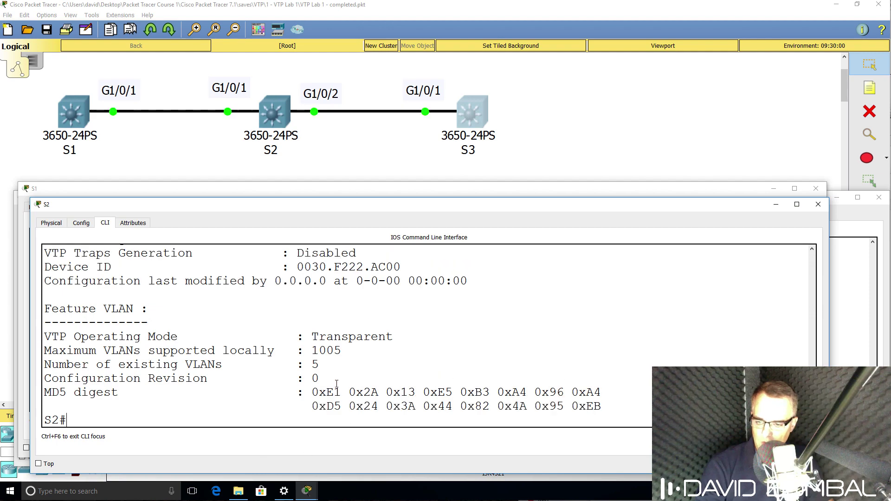
{"action": "left_click_drag", "start_coordinate": [320, 378], "coordinate": [23, 375]}
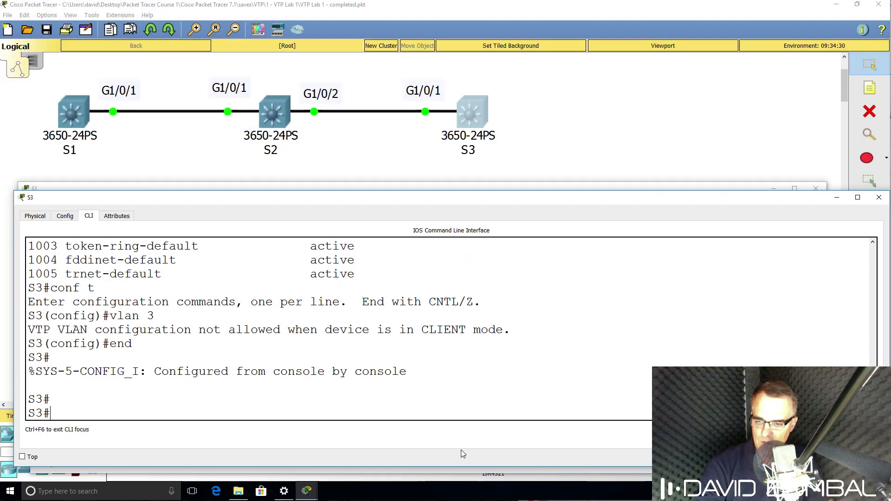
Show the brief VLAN list on S3 and check for the VLANs created on S1
{"action": "key", "text": "Return"}
{"action": "type", "text": "conf t"}
{"action": "key", "text": "Up"}
{"action": "key", "text": "Up"}
{"action": "key", "text": "Return"}
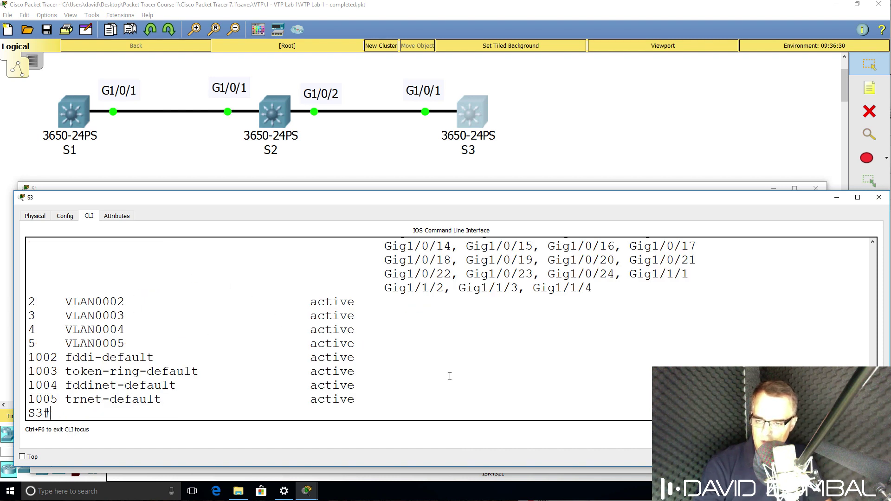
{"action": "left_click_drag", "start_coordinate": [395, 346], "coordinate": [388, 288]}
{"action": "key", "text": "Up"}
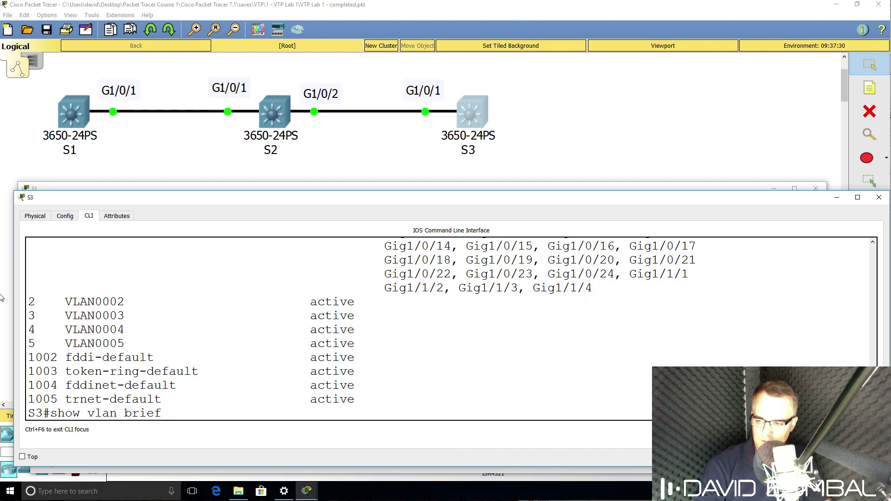
Show the VTP status on S3 and check its configuration revision
{"action": "key", "text": "Up"}
{"action": "key", "text": "Return"}
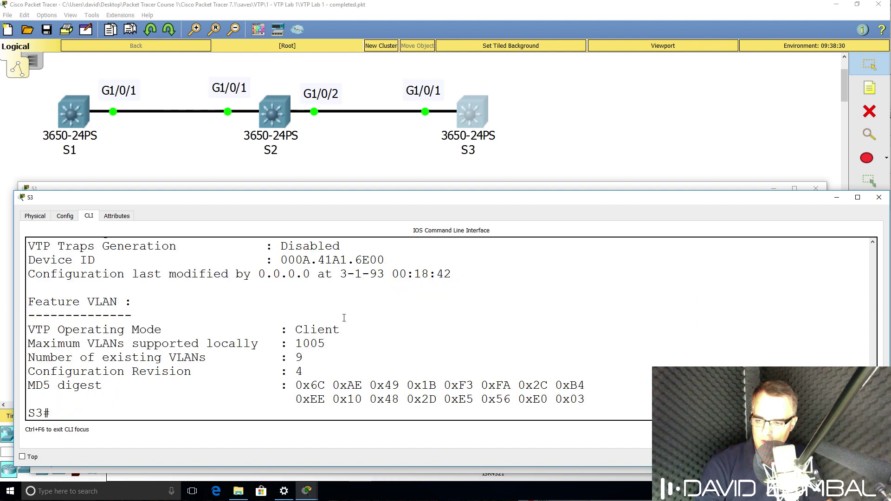
{"action": "left_click_drag", "start_coordinate": [344, 369], "coordinate": [26, 374]}
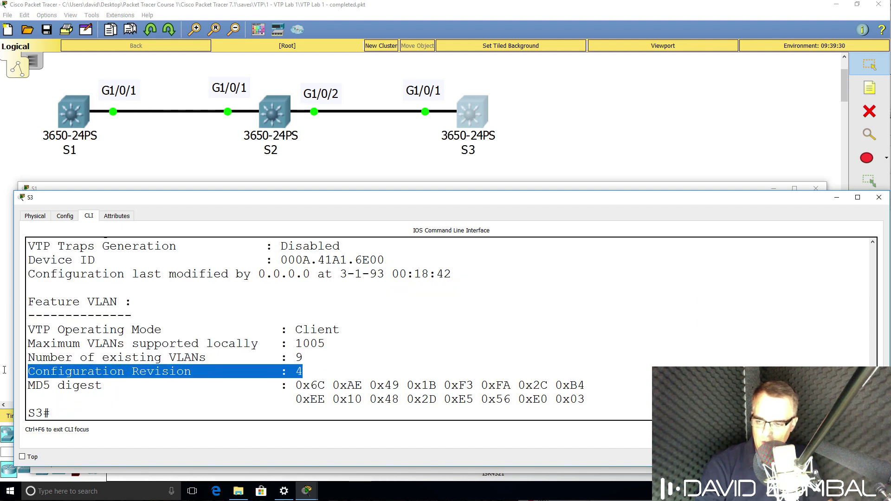
Compare the configuration revision in S1's VTP status with the revision and VLAN count shown on S3
{"action": "mouse_move", "coordinate": [301, 491]}
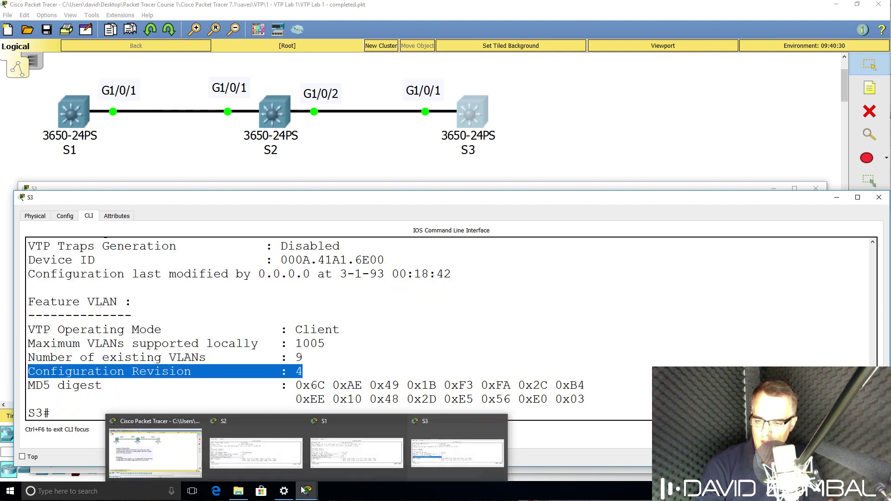
{"action": "left_click", "coordinate": [324, 458]}
{"action": "left_click_drag", "start_coordinate": [355, 373], "coordinate": [86, 372]}
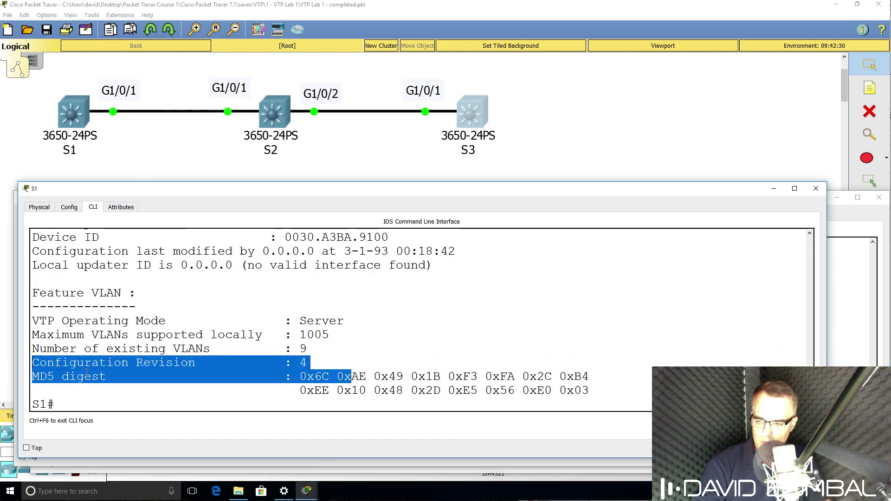
{"action": "left_click", "coordinate": [306, 490]}
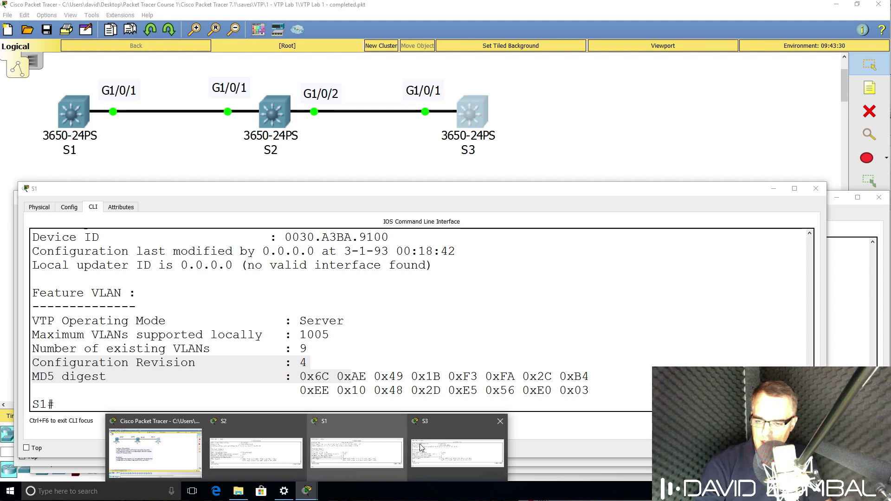
{"action": "left_click", "coordinate": [447, 448]}
{"action": "left_click", "coordinate": [360, 366]}
{"action": "left_click_drag", "start_coordinate": [360, 367], "coordinate": [29, 357]}
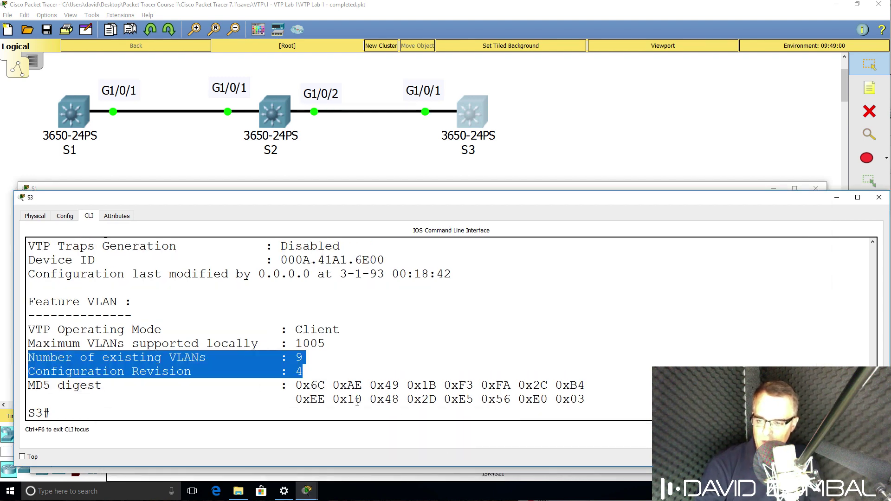
Create VLANs 100, 101 and 102 on S2 and leave configuration mode
{"action": "left_click", "coordinate": [308, 490]}
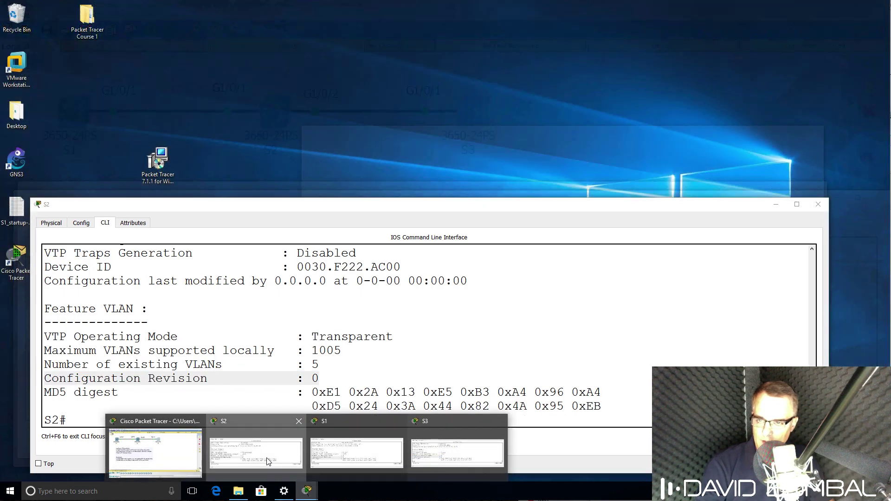
{"action": "left_click", "coordinate": [266, 458]}
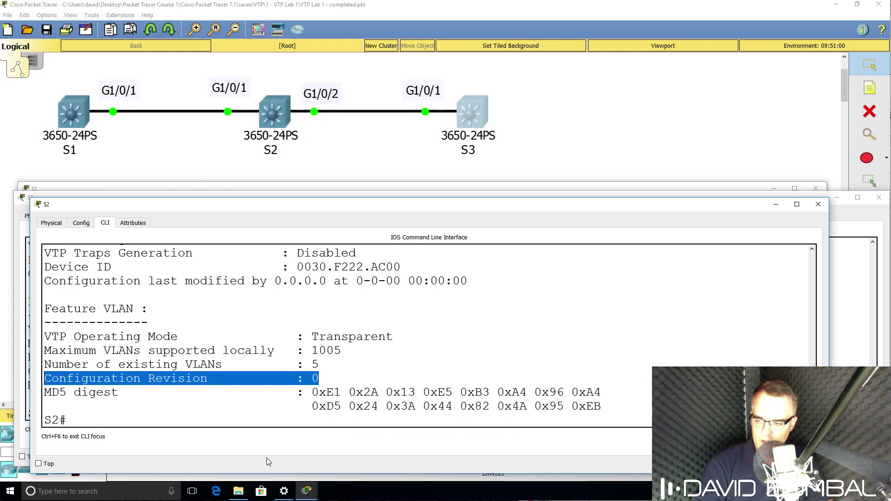
{"action": "type", "text": "conf t"}
{"action": "key", "text": "Return"}
{"action": "type", "text": "vlan 100"}
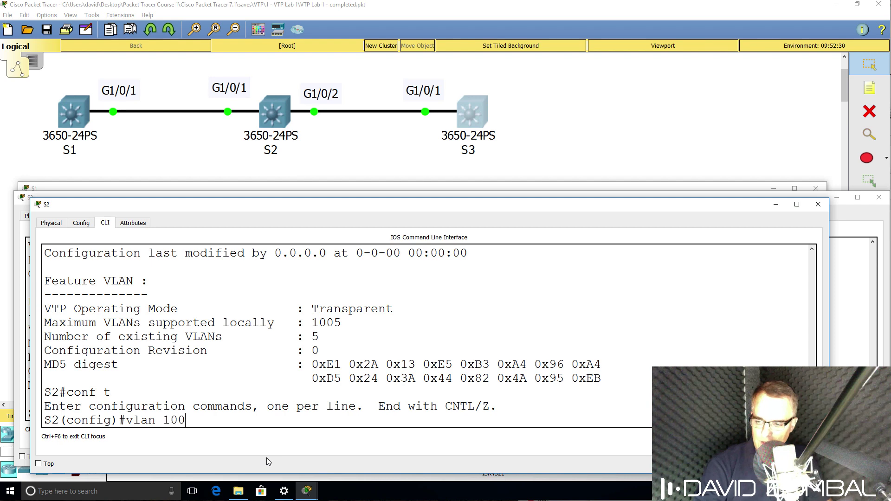
{"action": "key", "text": "Return"}
{"action": "type", "text": "vlan 101"}
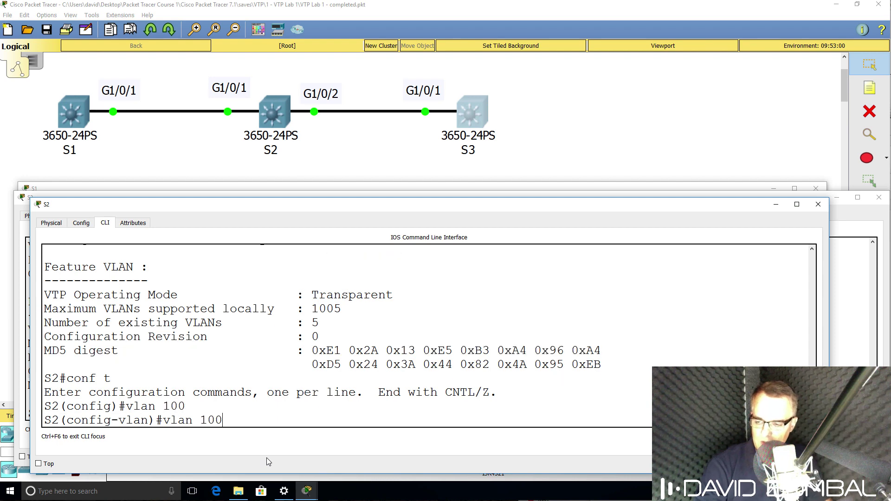
{"action": "key", "text": "Return"}
{"action": "type", "text": "vlan 102"}
{"action": "key", "text": "Return"}
{"action": "type", "text": "end"}
{"action": "key", "text": "Return"}
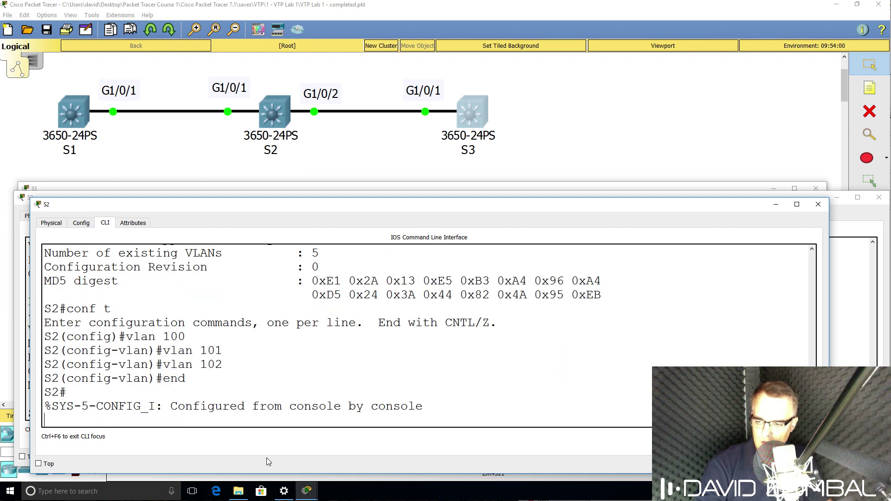
Show the brief VLAN list on S2 and check for VLANs 100, 101 and 102
{"action": "key", "text": "Return"}
{"action": "key", "text": "Return"}
{"action": "key", "text": "Return"}
{"action": "type", "text": "sho vlan br"}
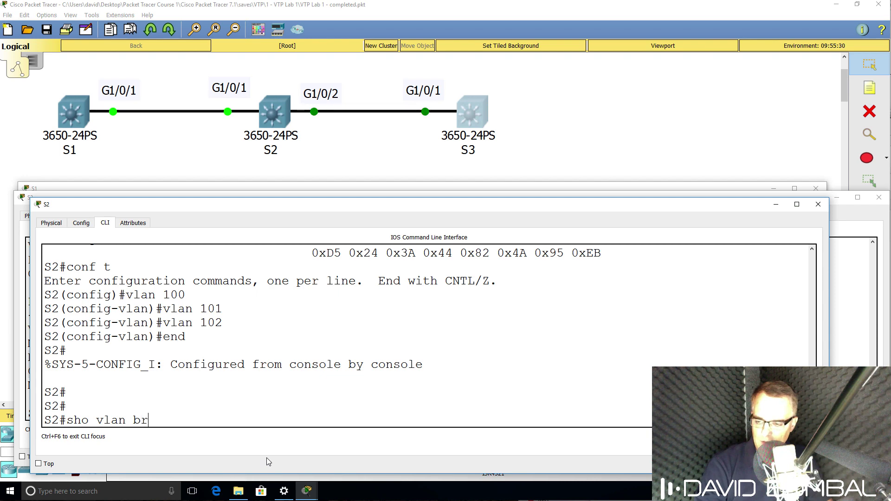
{"action": "key", "text": "Return"}
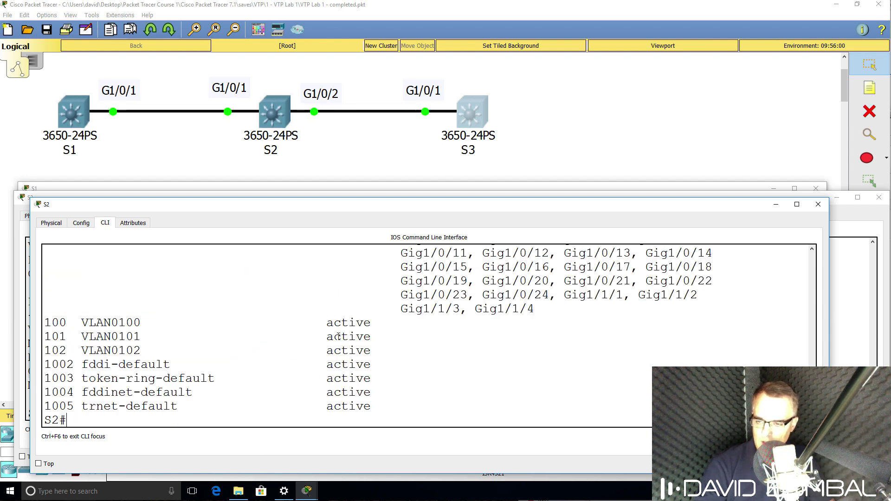
{"action": "left_click_drag", "start_coordinate": [381, 347], "coordinate": [7, 309]}
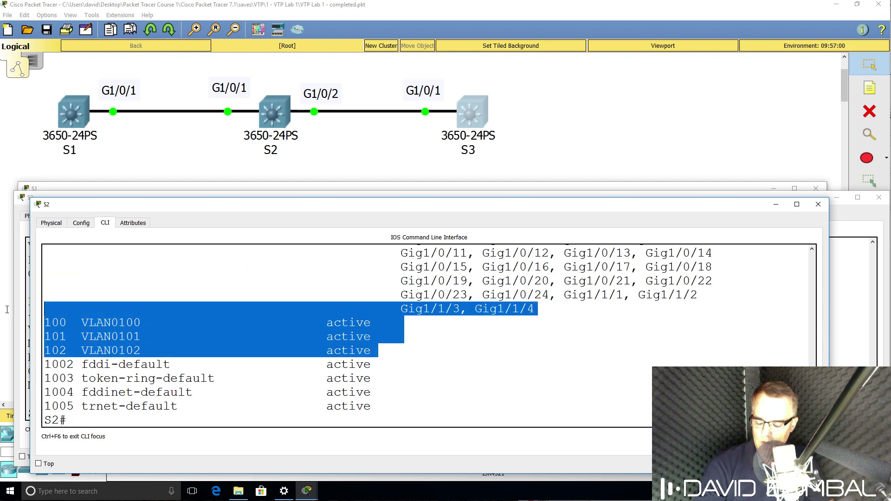
Bring up the S1 command line
{"action": "left_click", "coordinate": [306, 490]}
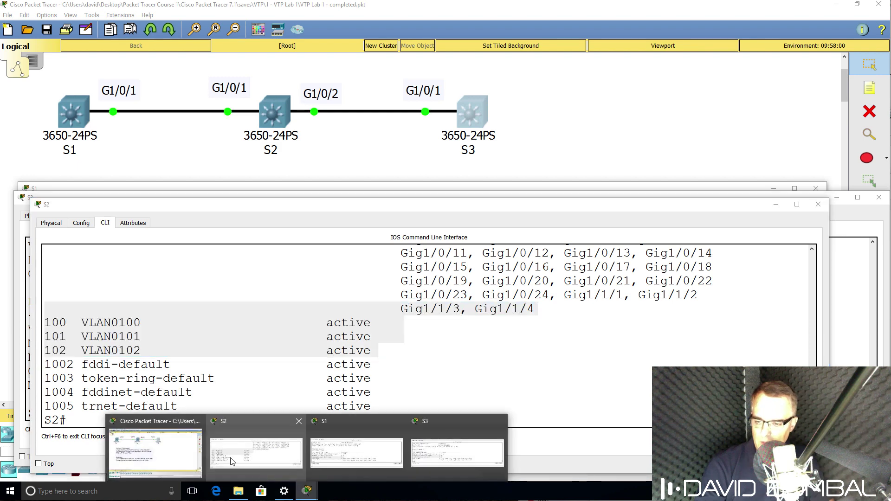
{"action": "left_click", "coordinate": [330, 447]}
{"action": "type", "text": "conf t"}
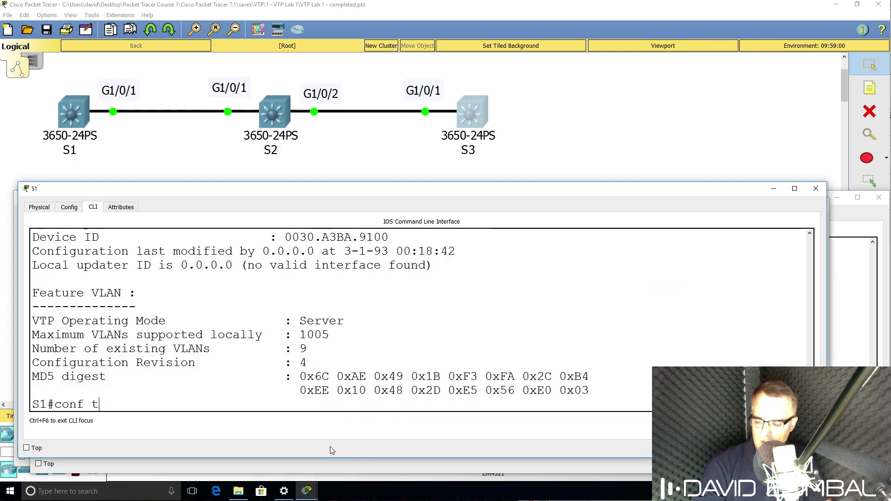
{"action": "key", "text": "BackSpace"}
{"action": "key", "text": "BackSpace"}
{"action": "key", "text": "BackSpace"}
{"action": "key", "text": "BackSpace"}
{"action": "key", "text": "BackSpace"}
{"action": "key", "text": "BackSpace"}
{"action": "type", "text": "show int trunk"}
{"action": "key", "text": "Down"}
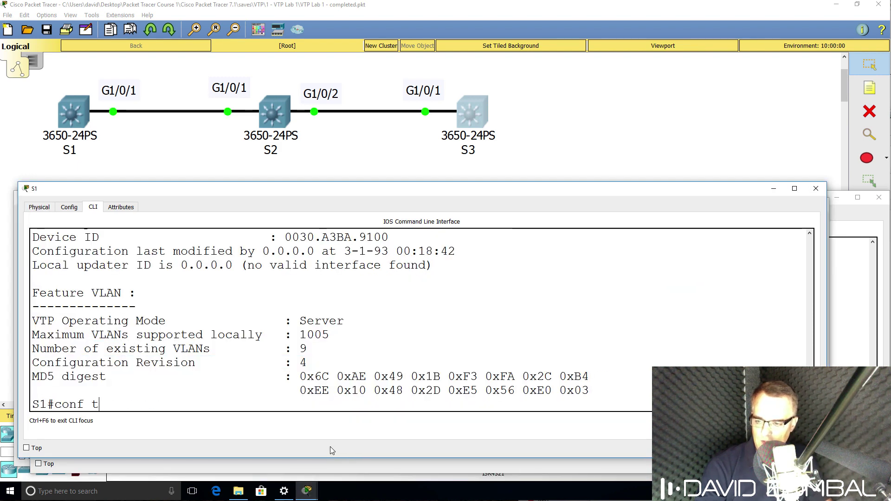
Show the brief VLAN list on S1 and check it for the VLANs created on S2
{"action": "key", "text": "Up"}
{"action": "key", "text": "Up"}
{"action": "key", "text": "Return"}
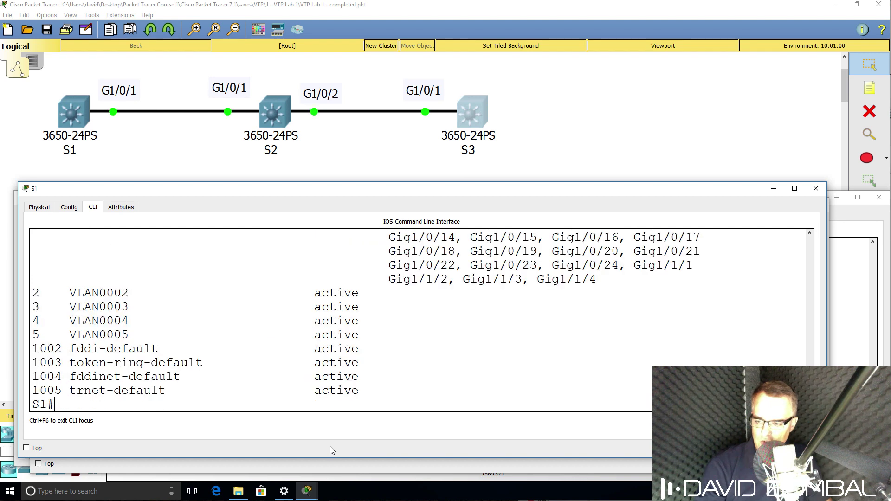
{"action": "left_click_drag", "start_coordinate": [392, 392], "coordinate": [7, 291]}
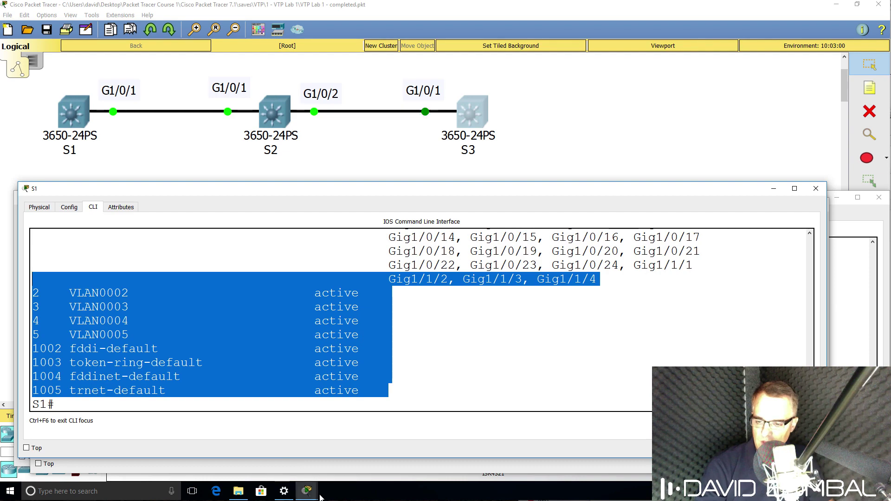
Bring up the S3 command line, show its brief VLAN list and check for VLANs 100, 101 and 102
{"action": "mouse_move", "coordinate": [306, 490]}
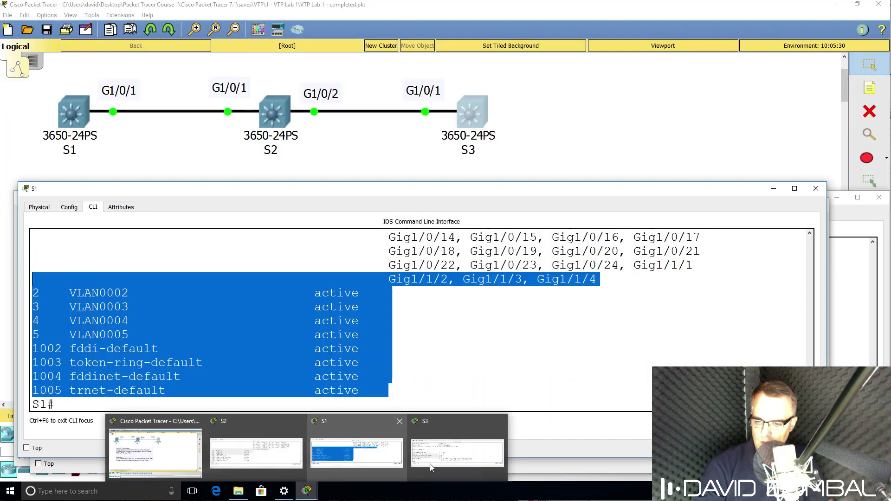
{"action": "left_click", "coordinate": [432, 463]}
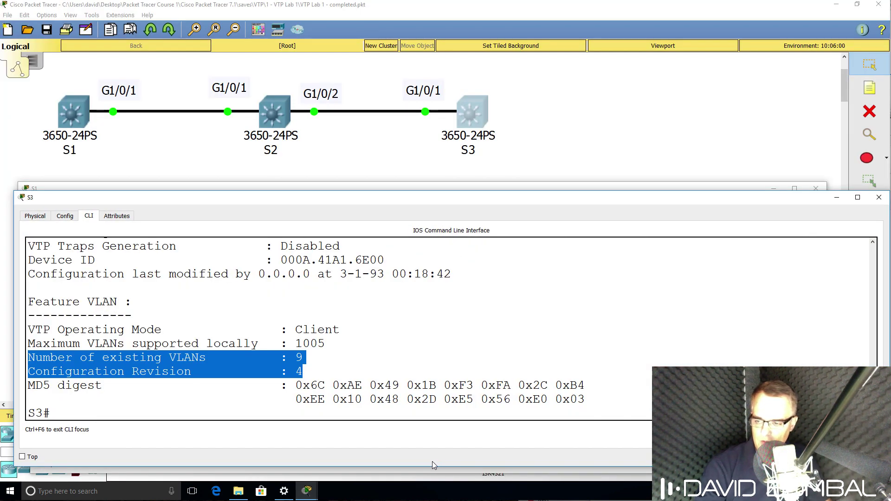
{"action": "key", "text": "Up"}
{"action": "key", "text": "Up"}
{"action": "key", "text": "Return"}
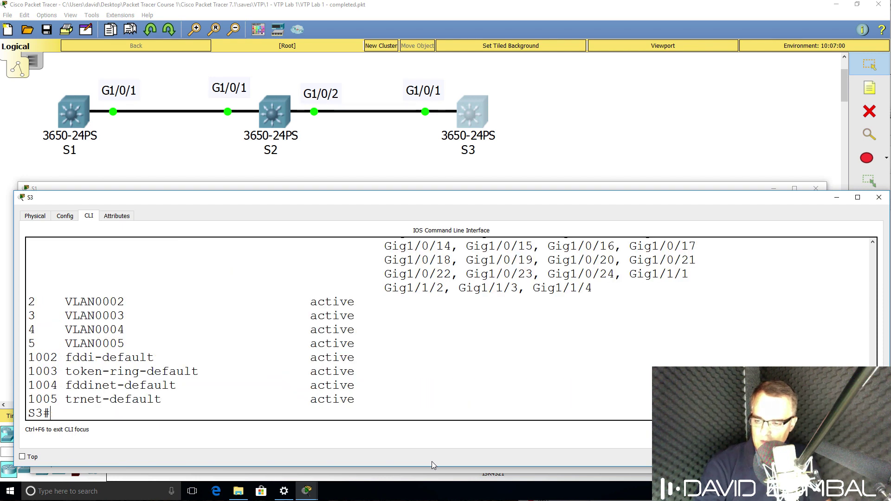
{"action": "left_click_drag", "start_coordinate": [377, 399], "coordinate": [1, 283]}
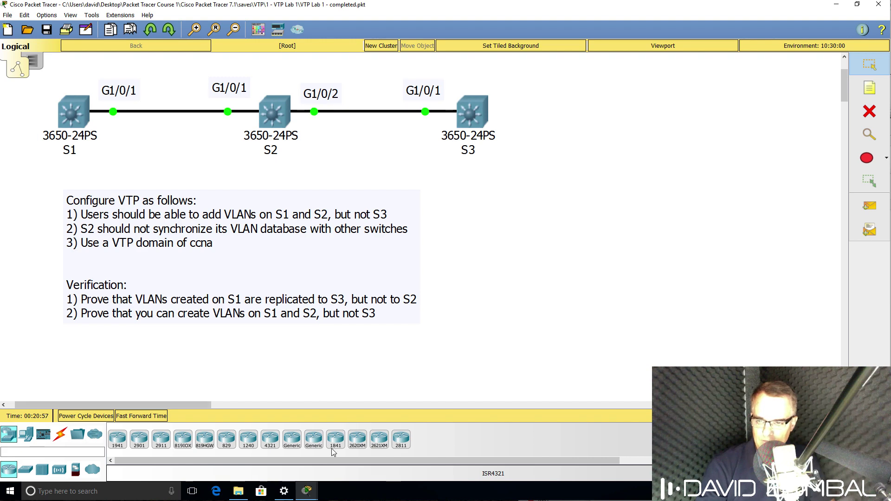
Save the running configuration on S1 with the wr command
{"action": "mouse_move", "coordinate": [306, 491]}
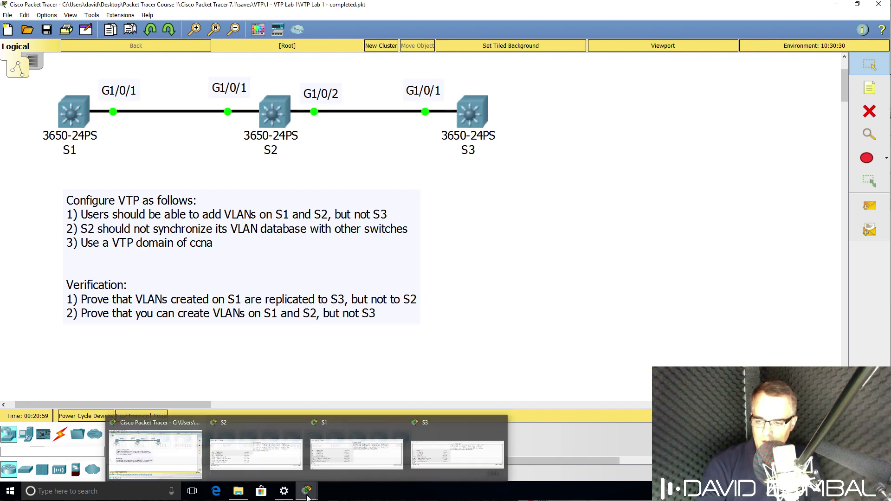
{"action": "left_click", "coordinate": [313, 465]}
{"action": "key", "text": "Return"}
{"action": "type", "text": "wr"}
{"action": "key", "text": "Return"}
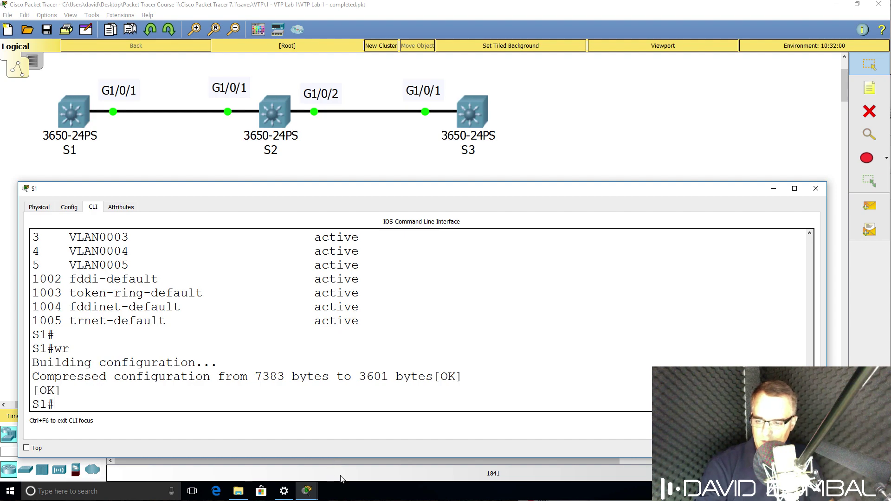
Save the running configuration on S2 with the wr command
{"action": "mouse_move", "coordinate": [306, 490]}
{"action": "left_click", "coordinate": [244, 452]}
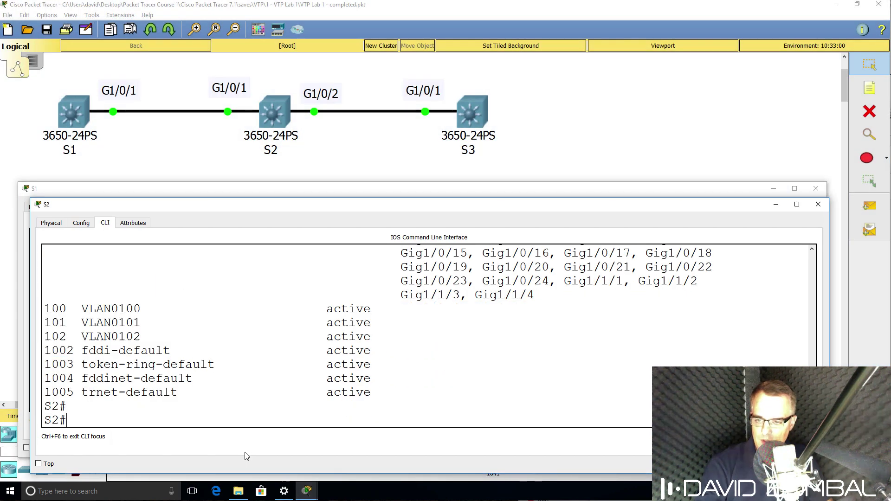
{"action": "key", "text": "Return"}
{"action": "type", "text": "wr"}
{"action": "key", "text": "Return"}
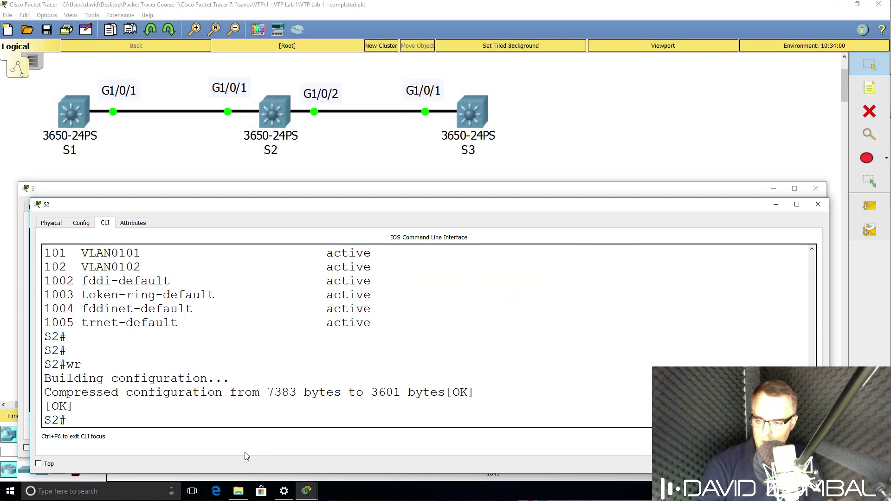
Save the running configuration on S3 with the wr command
{"action": "left_click", "coordinate": [418, 461]}
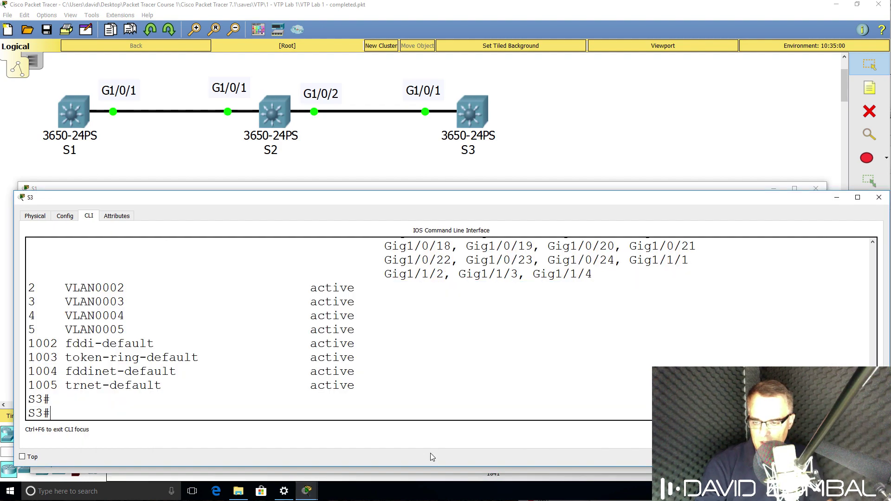
{"action": "type", "text": "wr"}
{"action": "key", "text": "Return"}
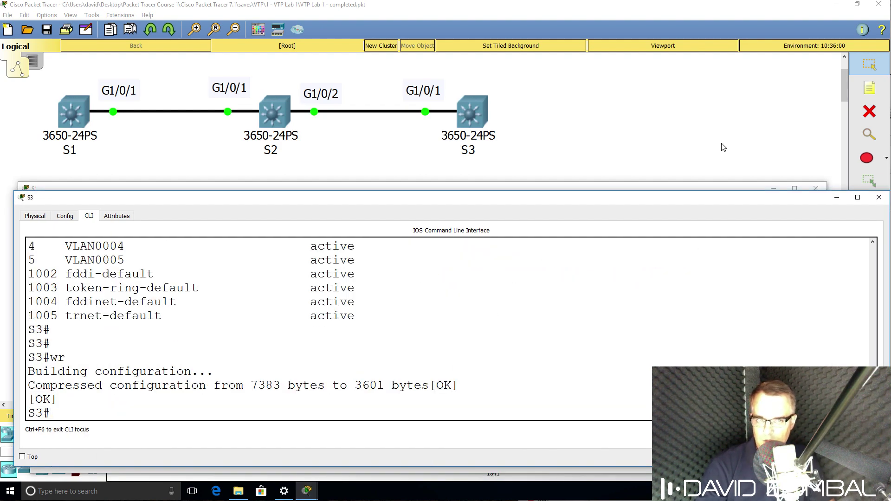